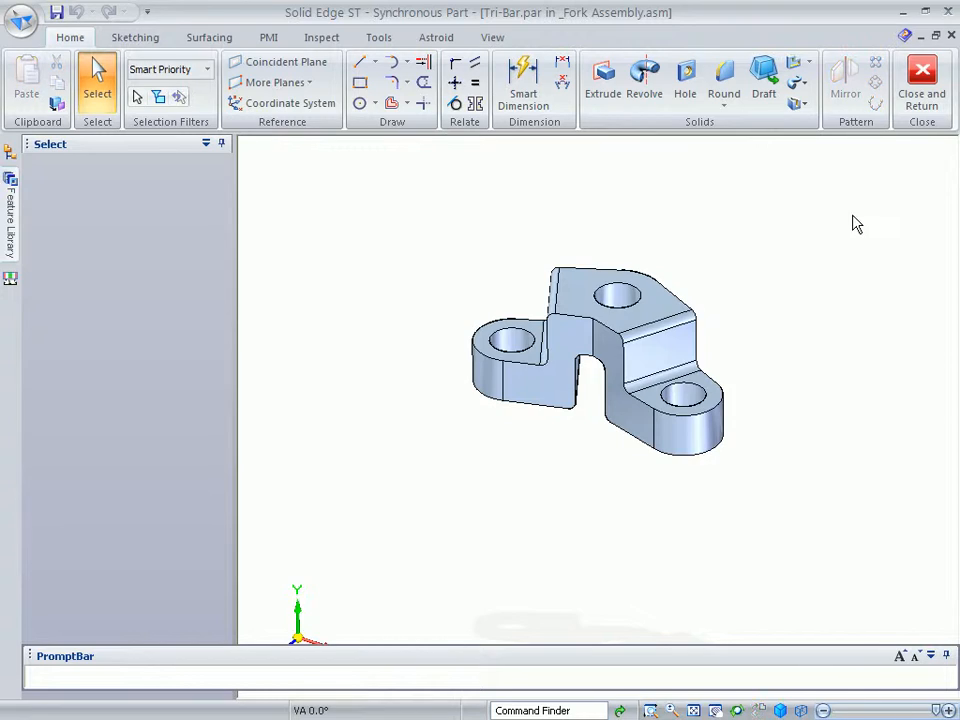
# Look up "shell" in the Command Finder and locate the Thin Wall command.
pyautogui.moveTo(851, 216); pyautogui.dragTo(831, 224, button='middle')
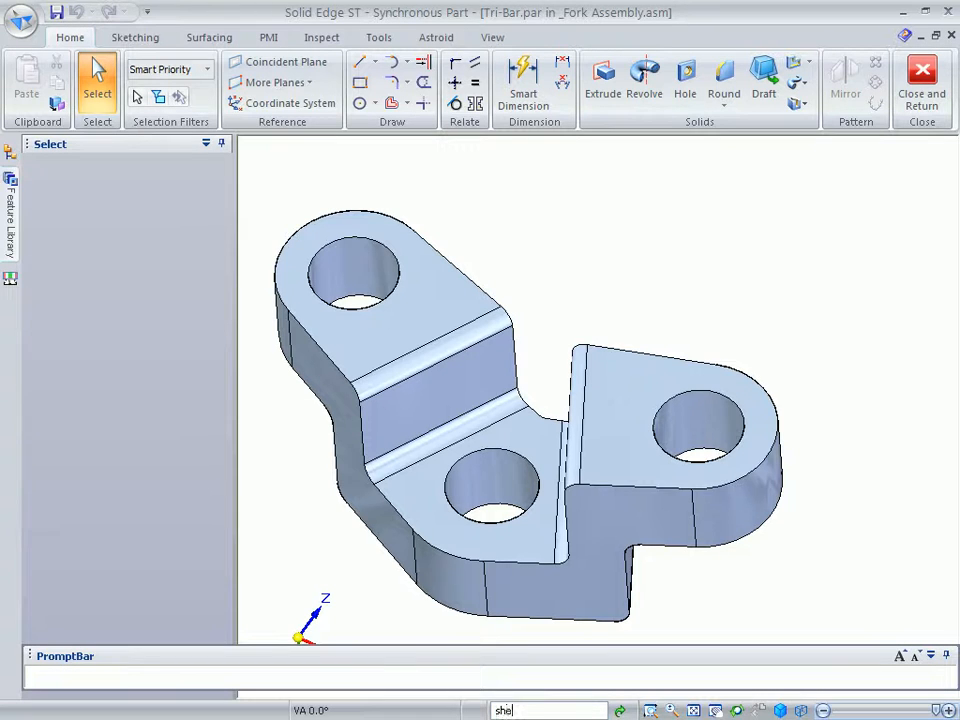
pyautogui.press('Return')
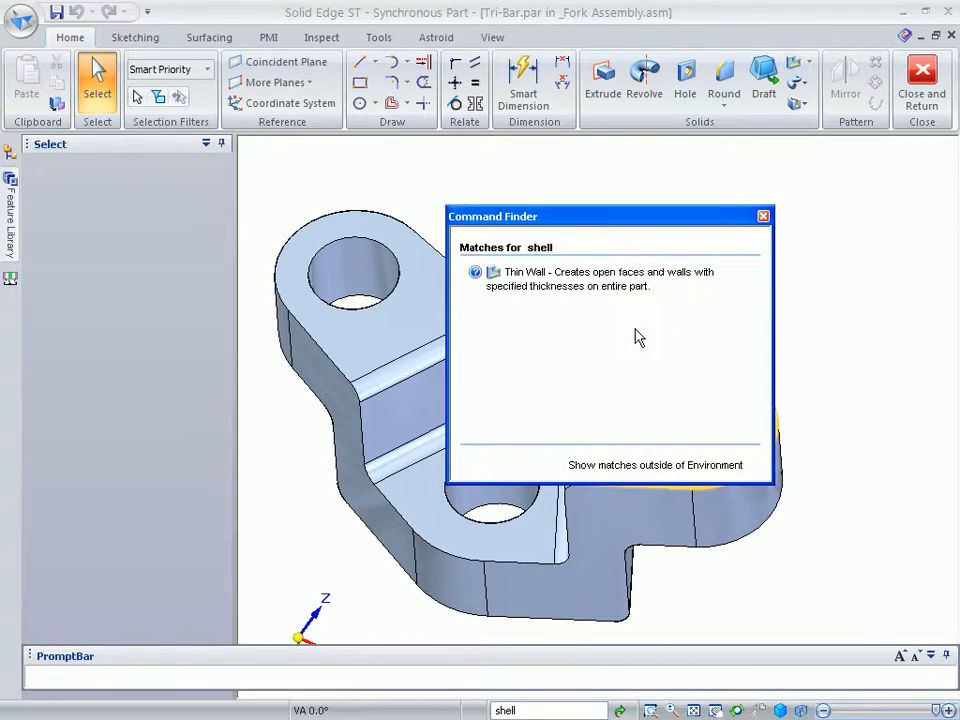
pyautogui.moveTo(533, 287)
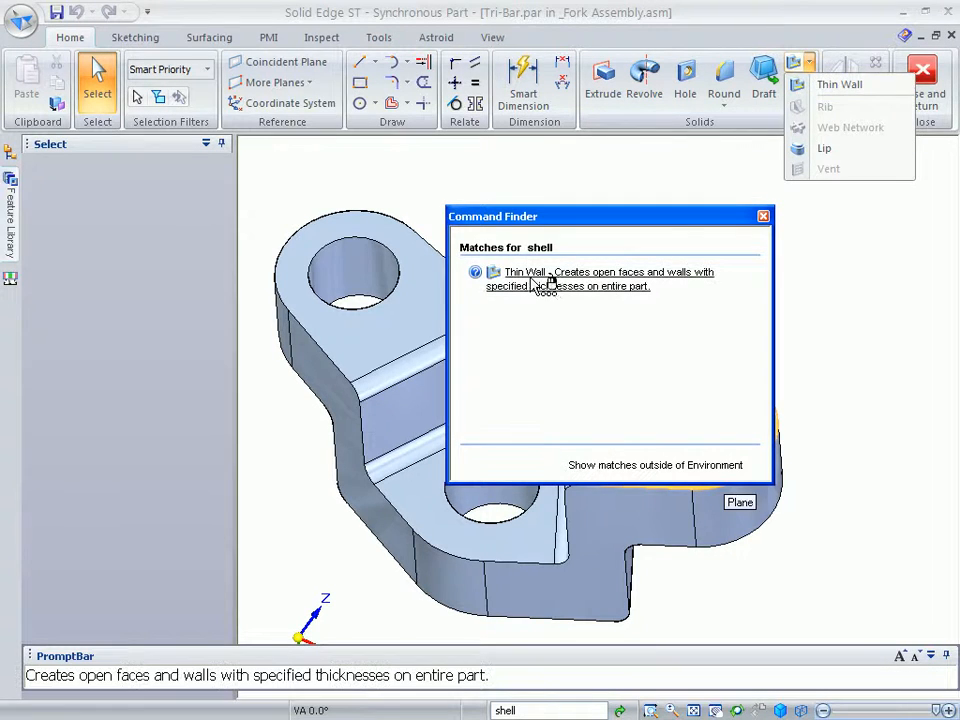
pyautogui.click(764, 217)
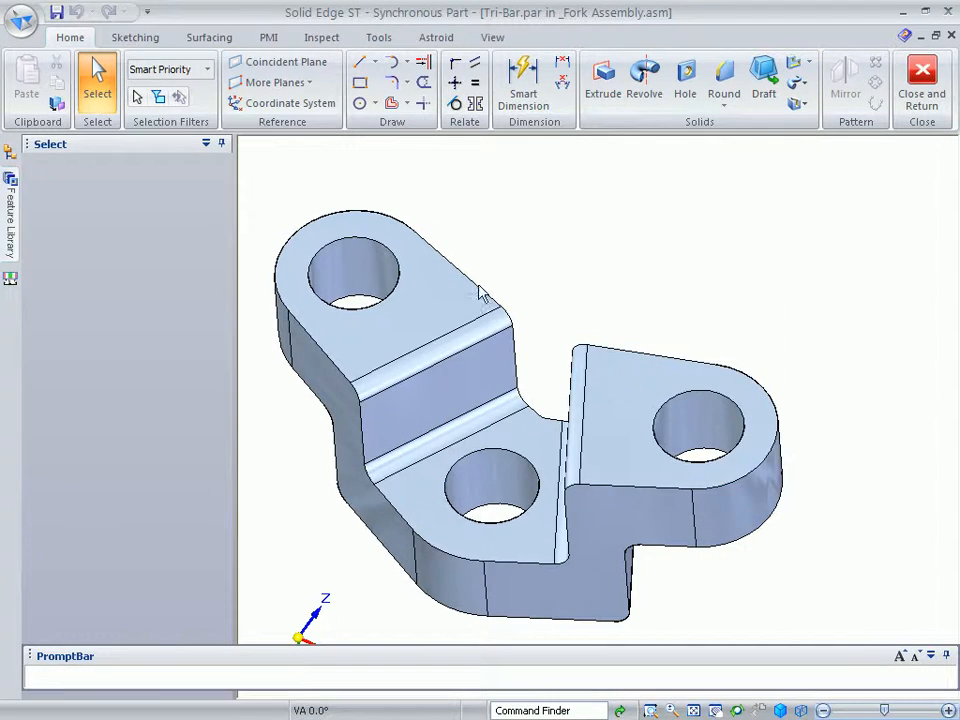
# Shell the part with 2 mm thin walls, opening the upper faces selected as a tangent chain from the upper arm's flat face.
pyautogui.click(425, 320)
pyautogui.rightClick(368, 334)
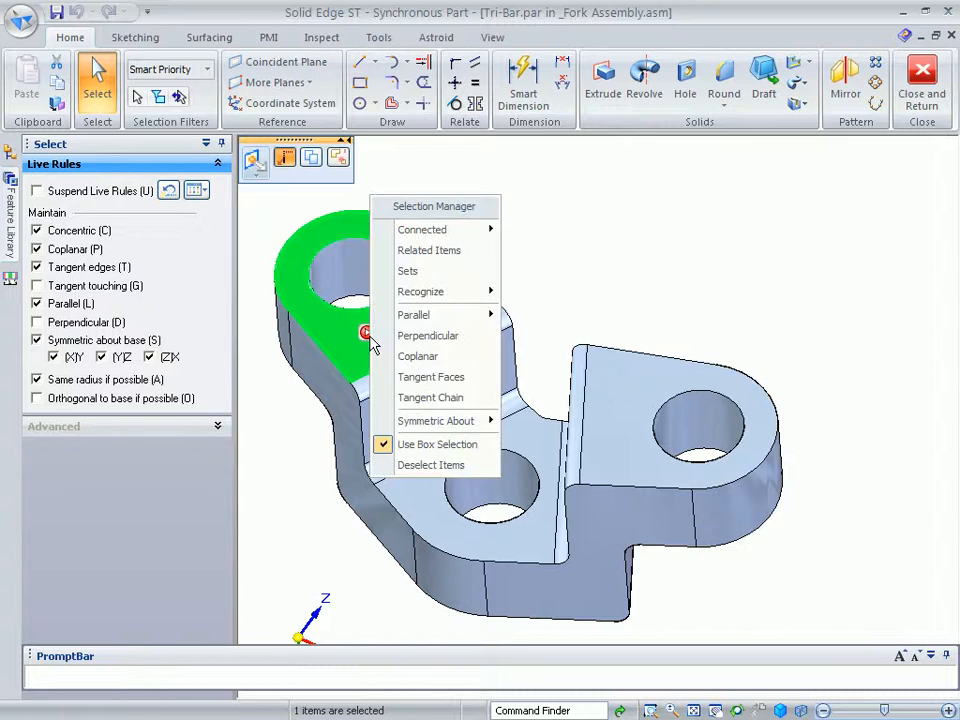
pyautogui.click(403, 398)
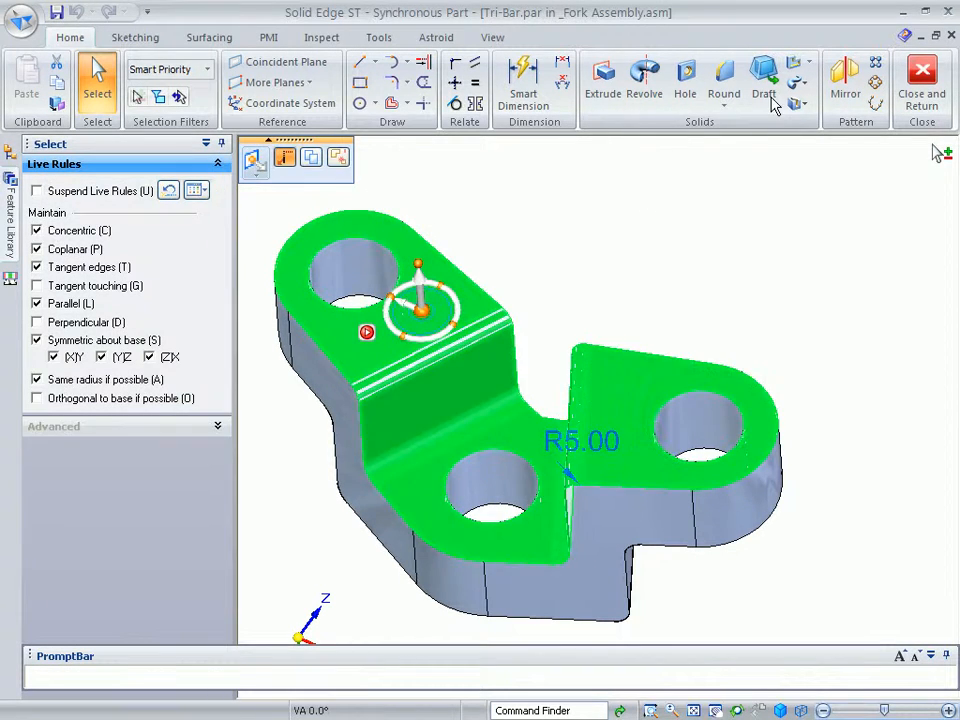
pyautogui.click(795, 65)
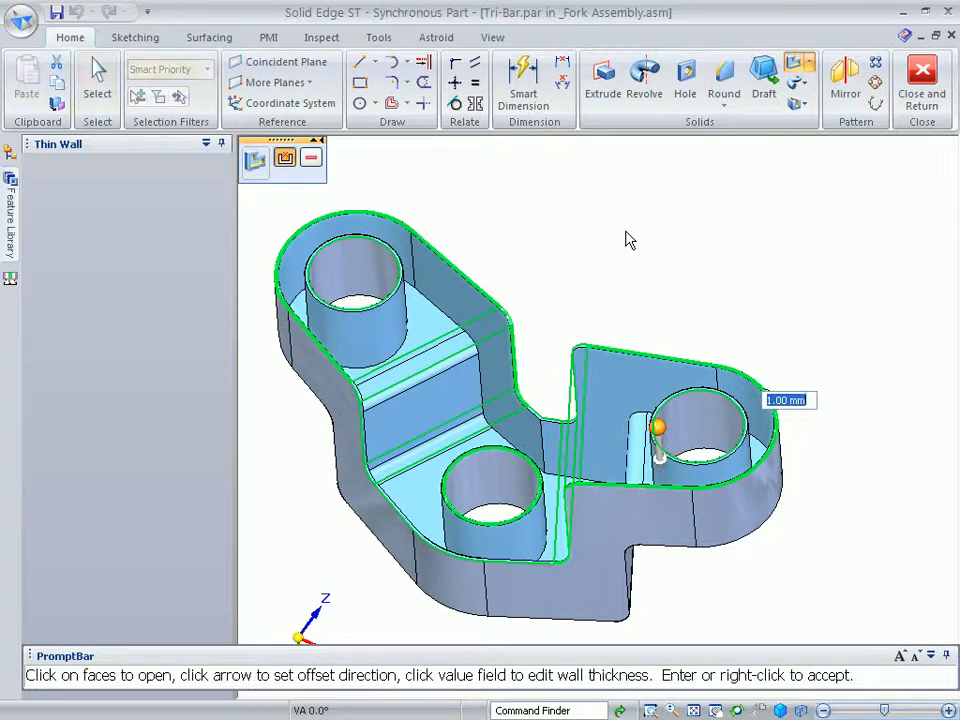
pyautogui.press('Return')
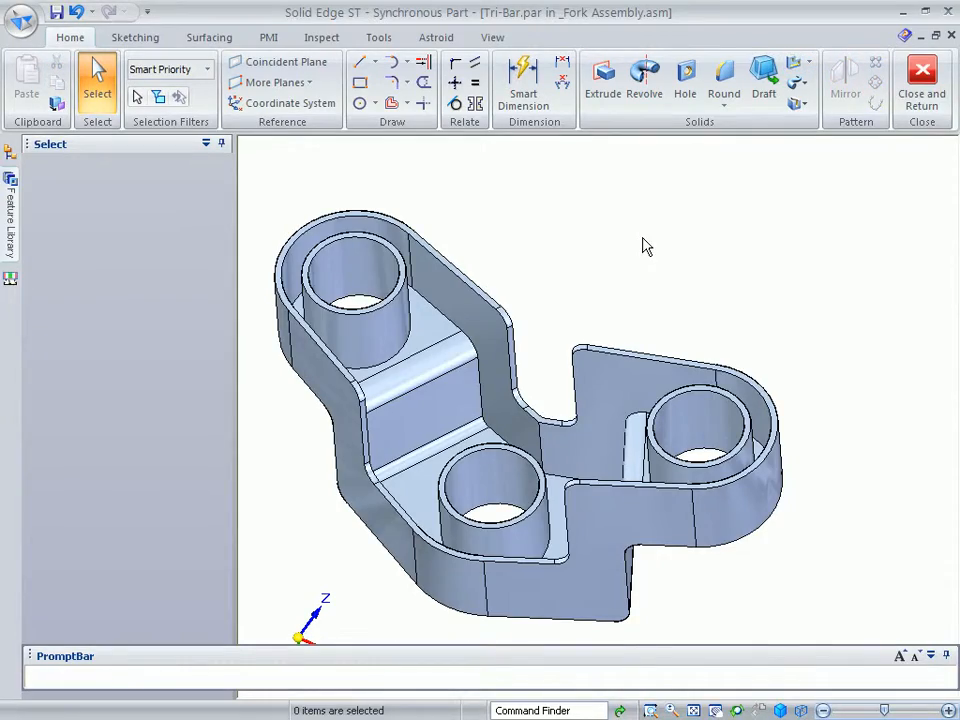
# Set the wall thickness of the boss around the centre hole to 6 mm.
pyautogui.scroll(10, 767, 583)
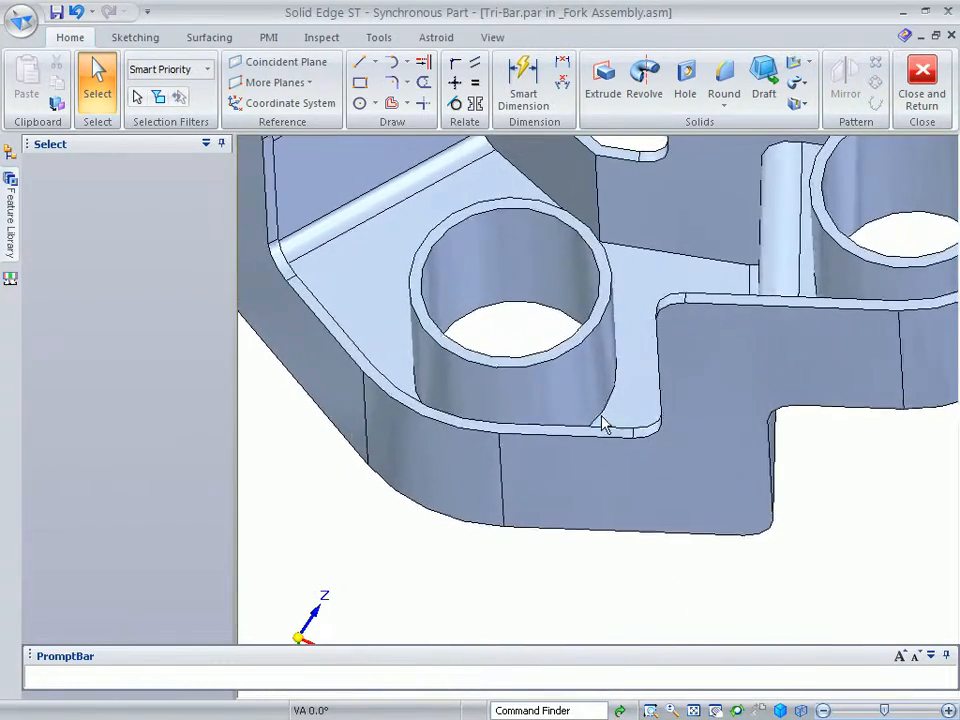
pyautogui.click(590, 386)
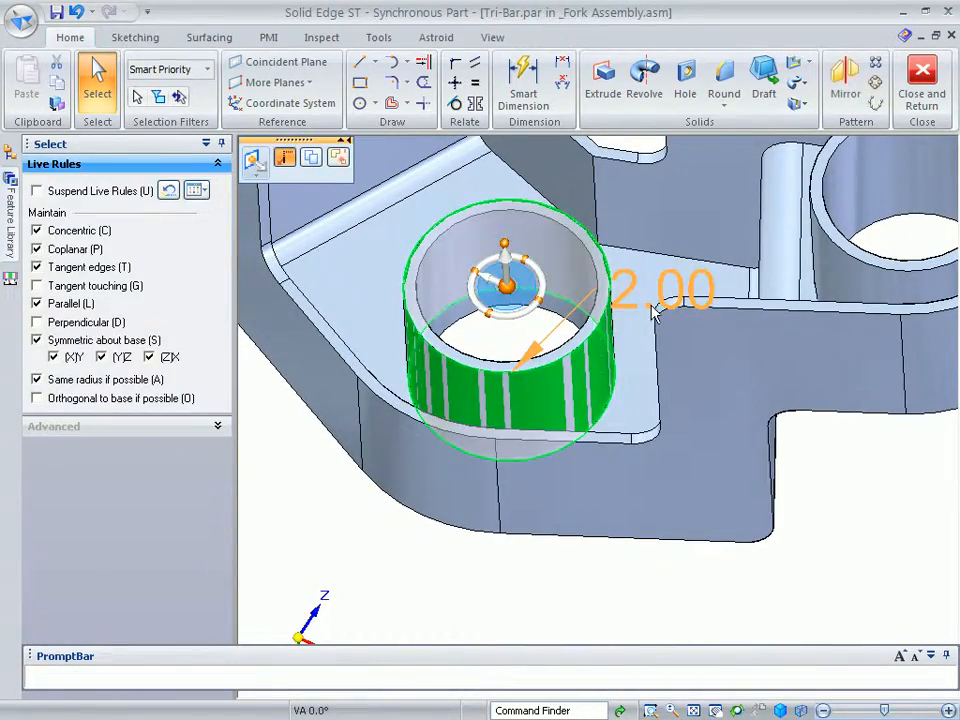
pyautogui.click(652, 308)
pyautogui.write('6')
pyautogui.press('Return')
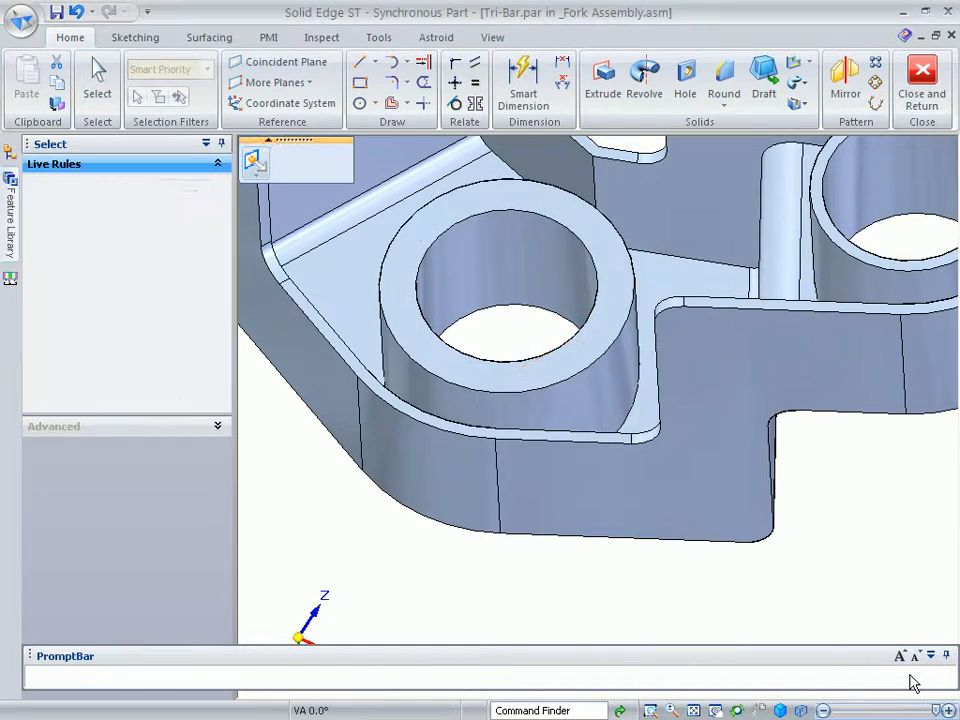
pyautogui.click(823, 596)
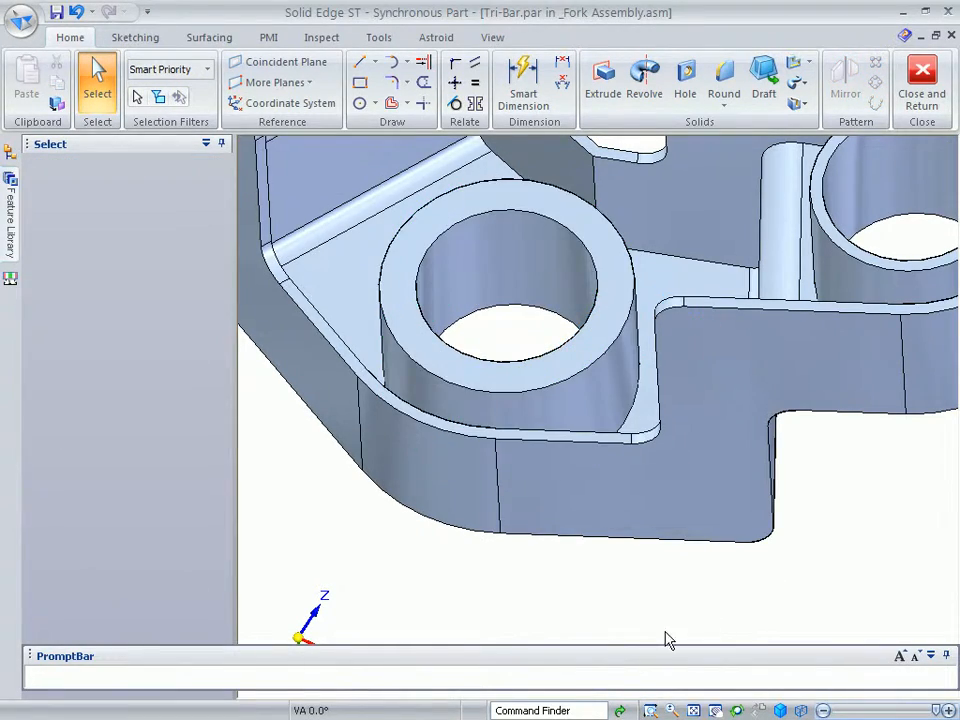
# Place Web Network Sketch.par from the Feature Library on the centre boss's top face and move it onto the hole's centre.
pyautogui.click(12, 196)
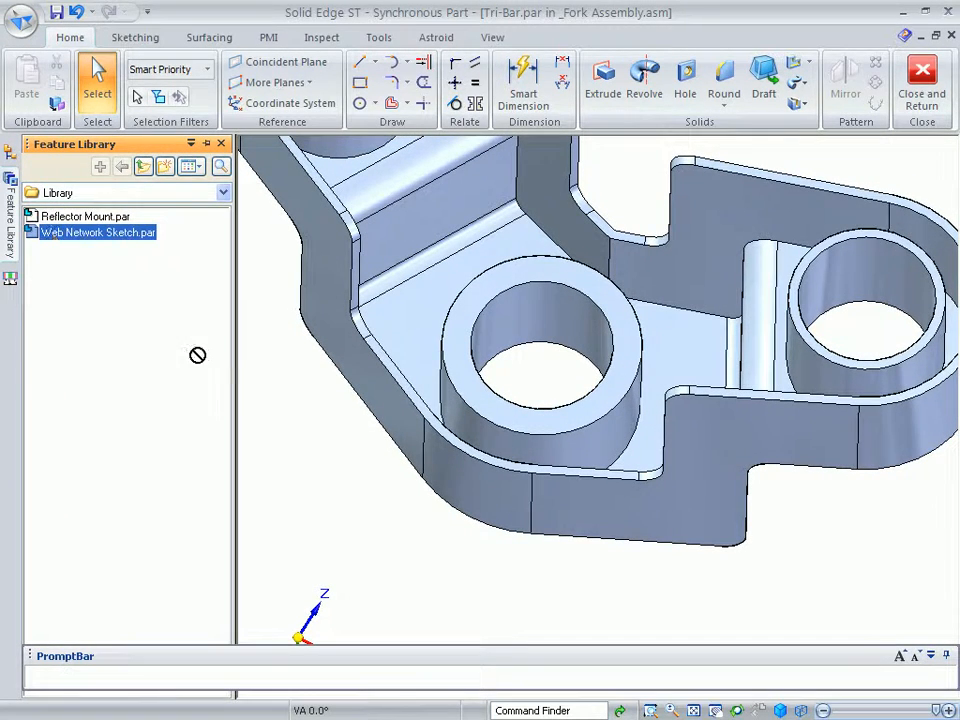
pyautogui.moveTo(282, 422)
pyautogui.mouseDown()
pyautogui.moveTo(279, 397)
pyautogui.moveTo(376, 388)
pyautogui.mouseUp()
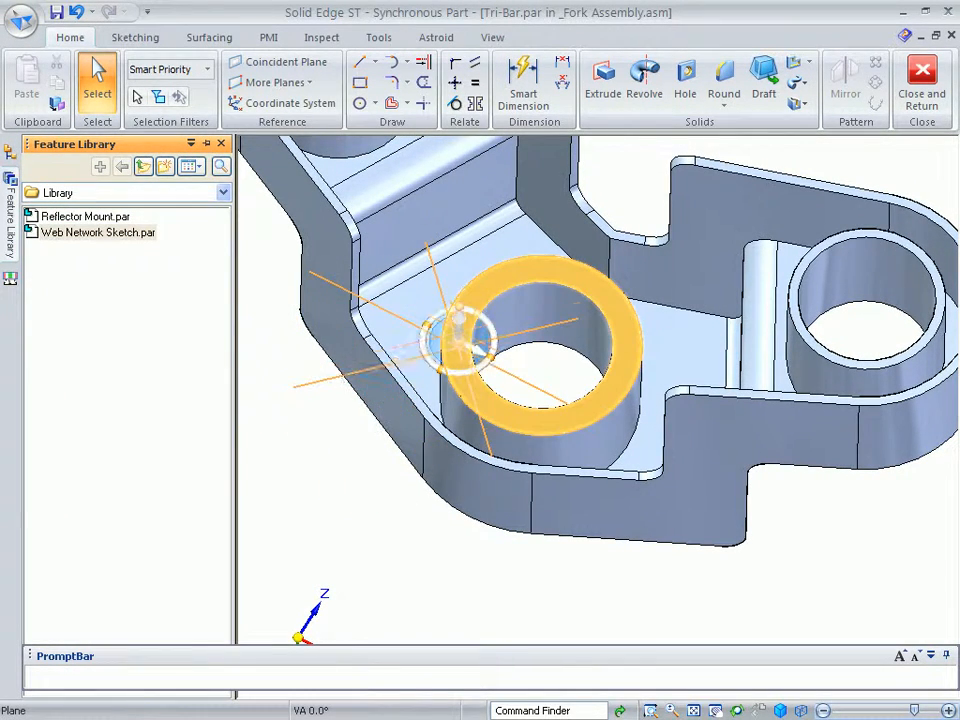
pyautogui.moveTo(457, 346); pyautogui.dragTo(457, 329)
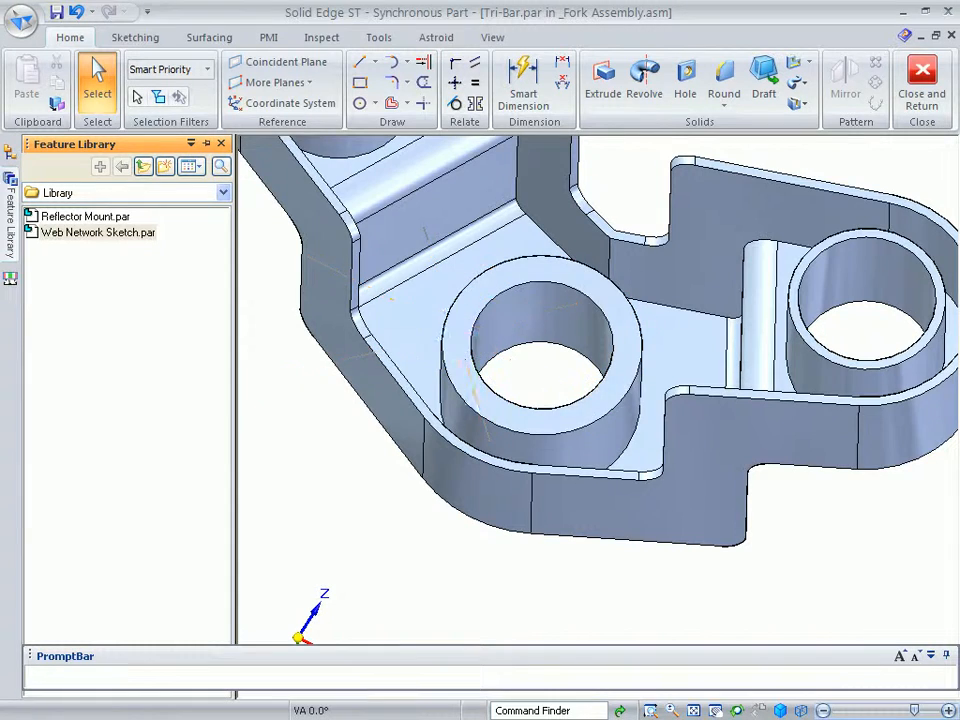
pyautogui.click(470, 314)
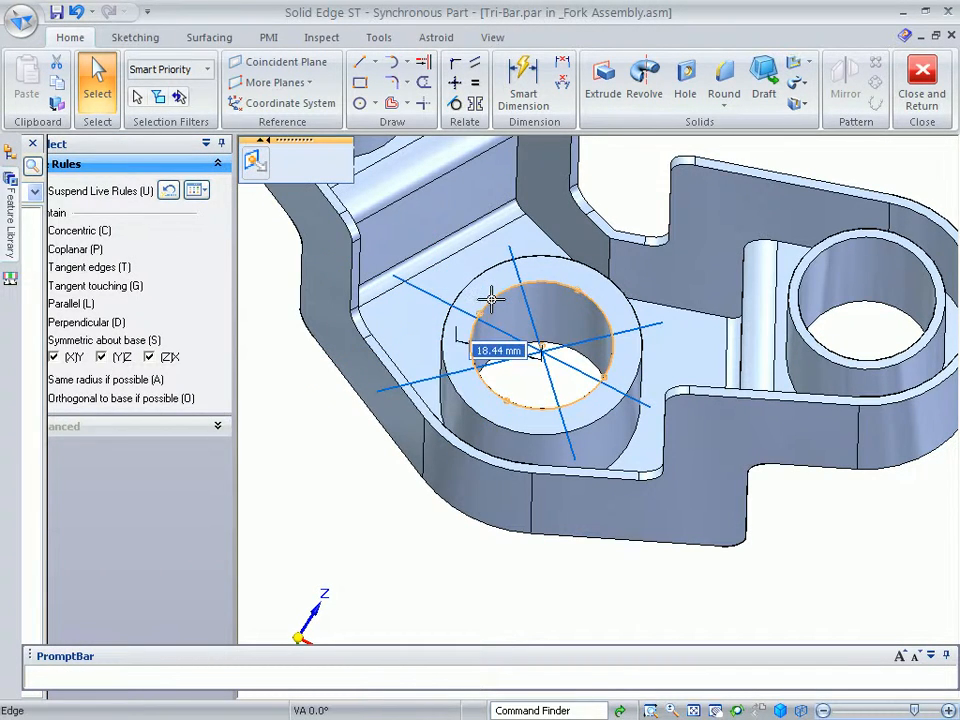
pyautogui.click(490, 298)
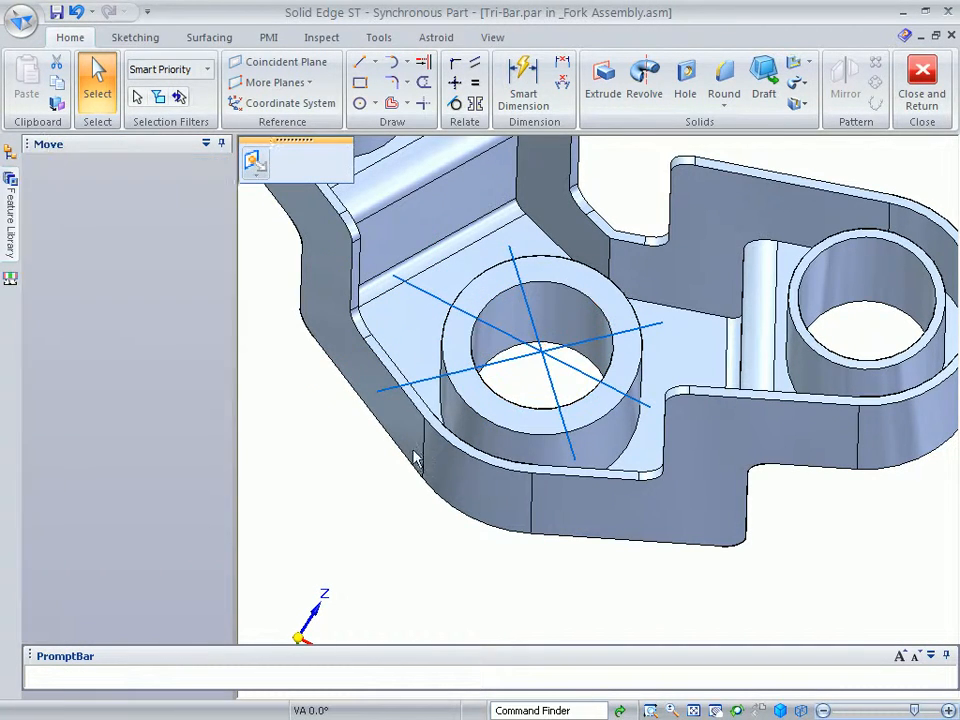
# Create a web network from the placed sketch lines with Extend Profile and Extend to Next, choosing a listed thickness.
pyautogui.click(809, 66)
pyautogui.click(845, 128)
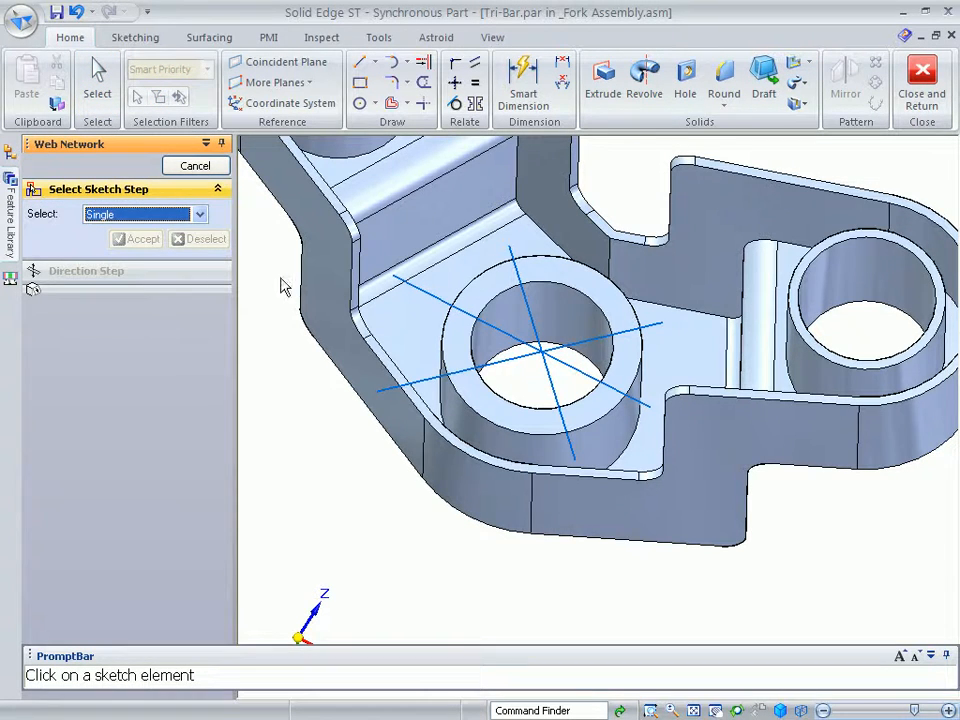
pyautogui.rightClick(475, 559)
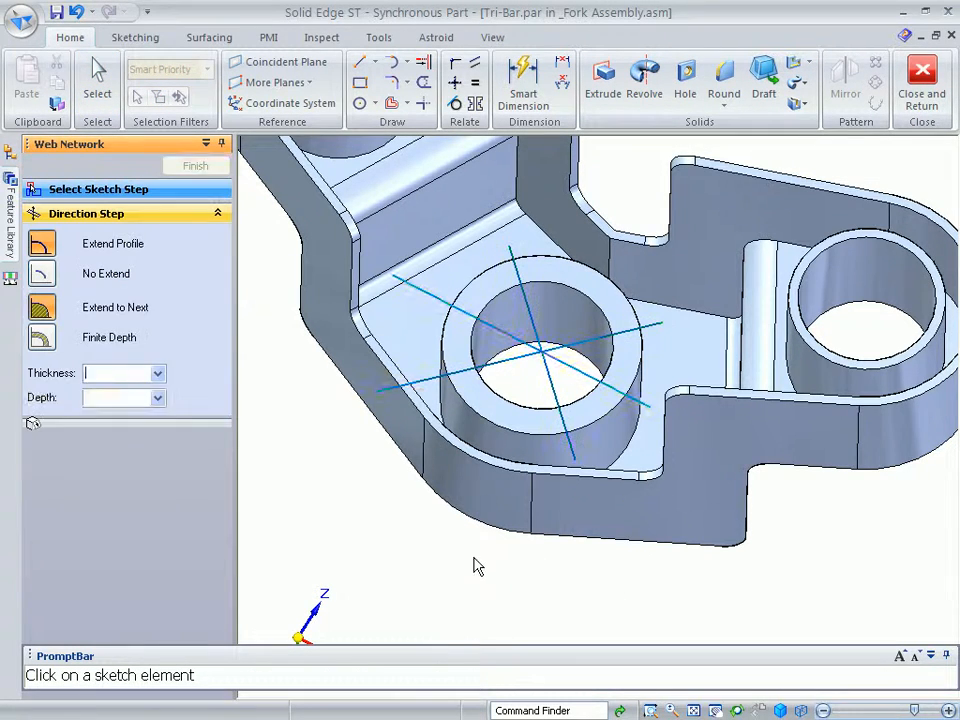
pyautogui.click(157, 375)
pyautogui.click(112, 442)
pyautogui.click(362, 508)
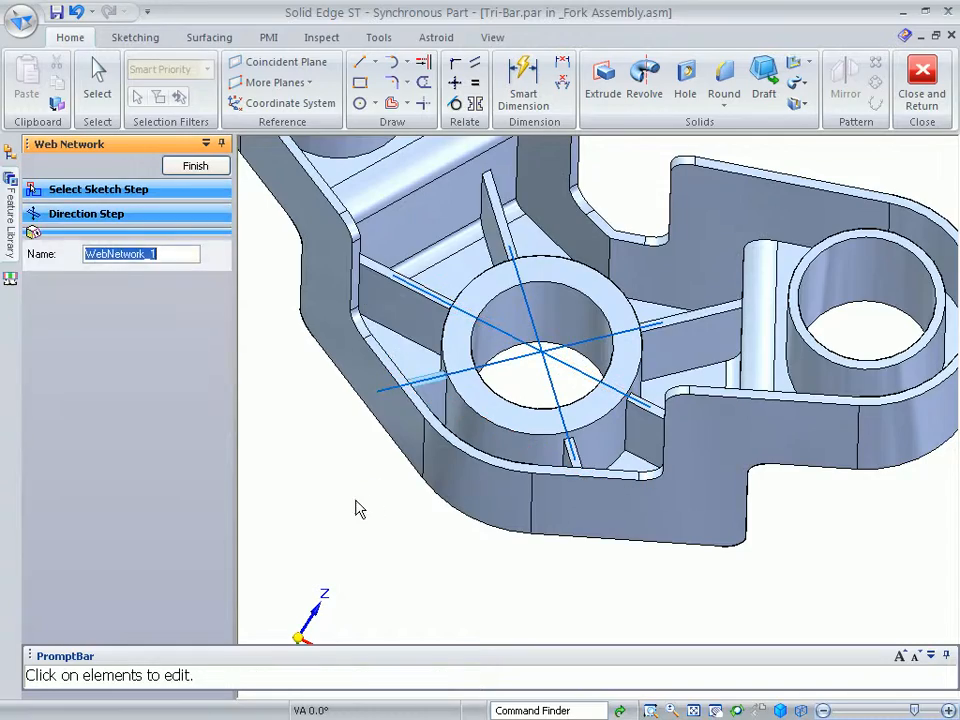
pyautogui.rightClick(315, 521)
pyautogui.rightClick(315, 517)
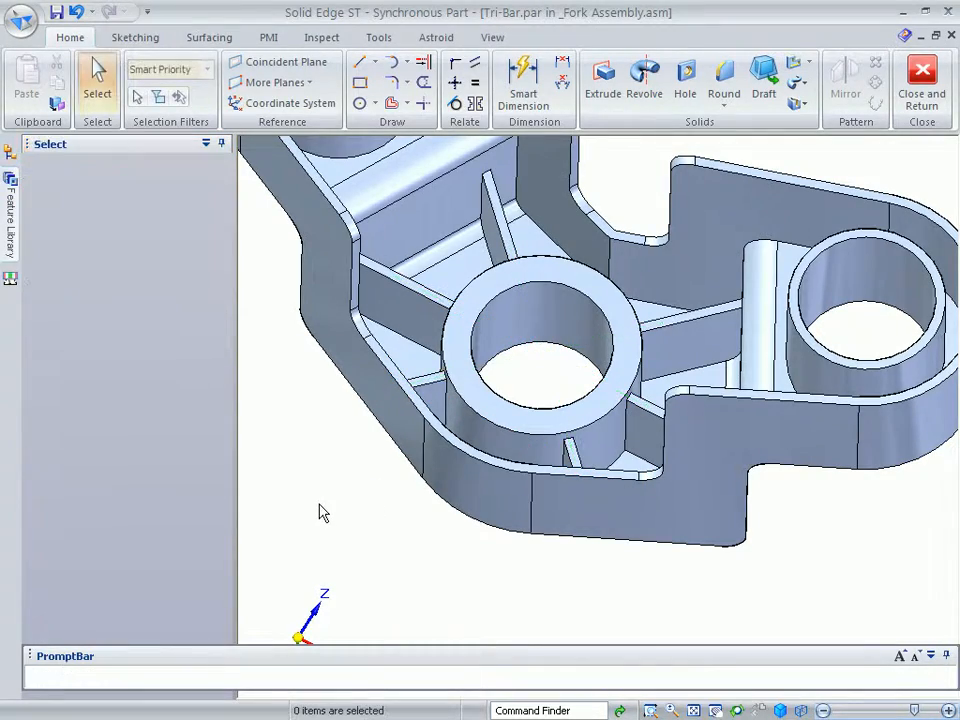
# Rotate the vertical step face under the outer arm by about 15° so the step walls slope.
pyautogui.moveTo(315, 514); pyautogui.dragTo(696, 540, button='middle')
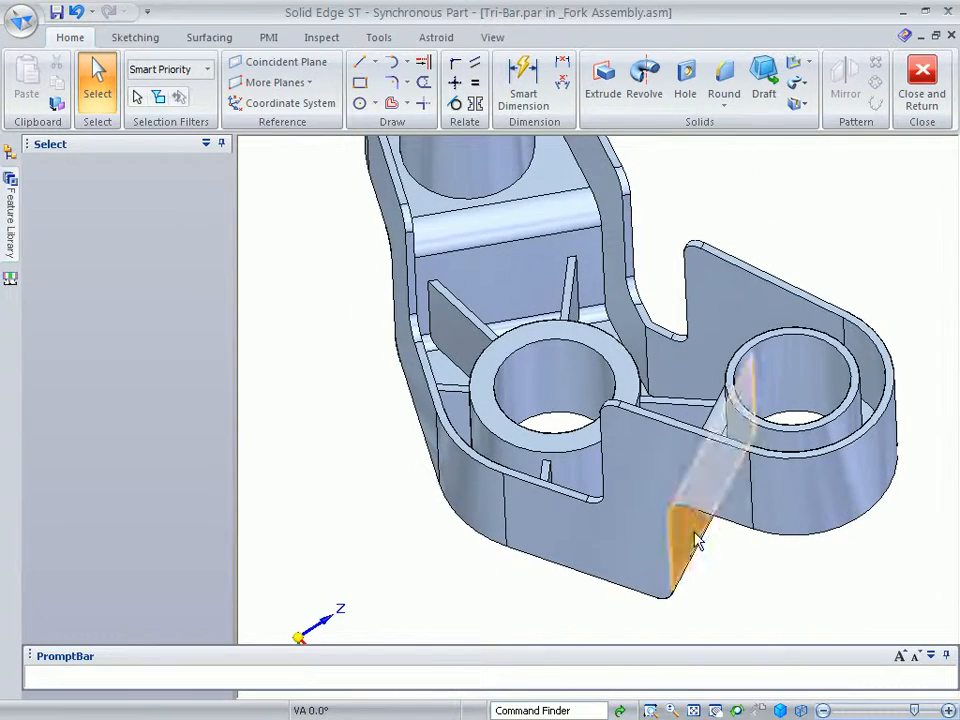
pyautogui.click(697, 540)
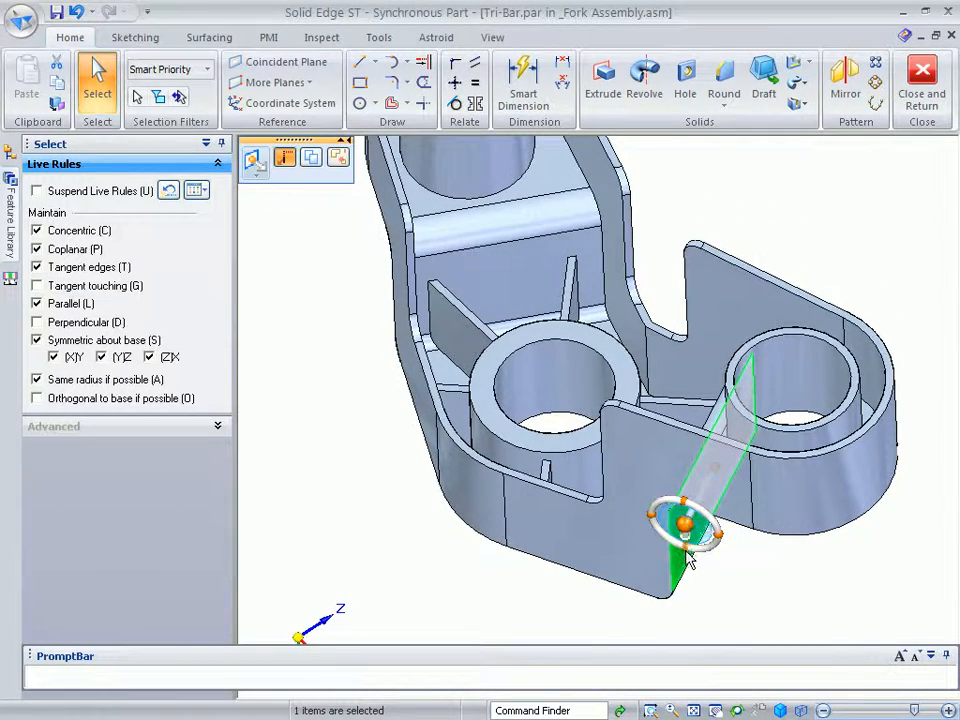
pyautogui.moveTo(706, 556); pyautogui.dragTo(643, 648)
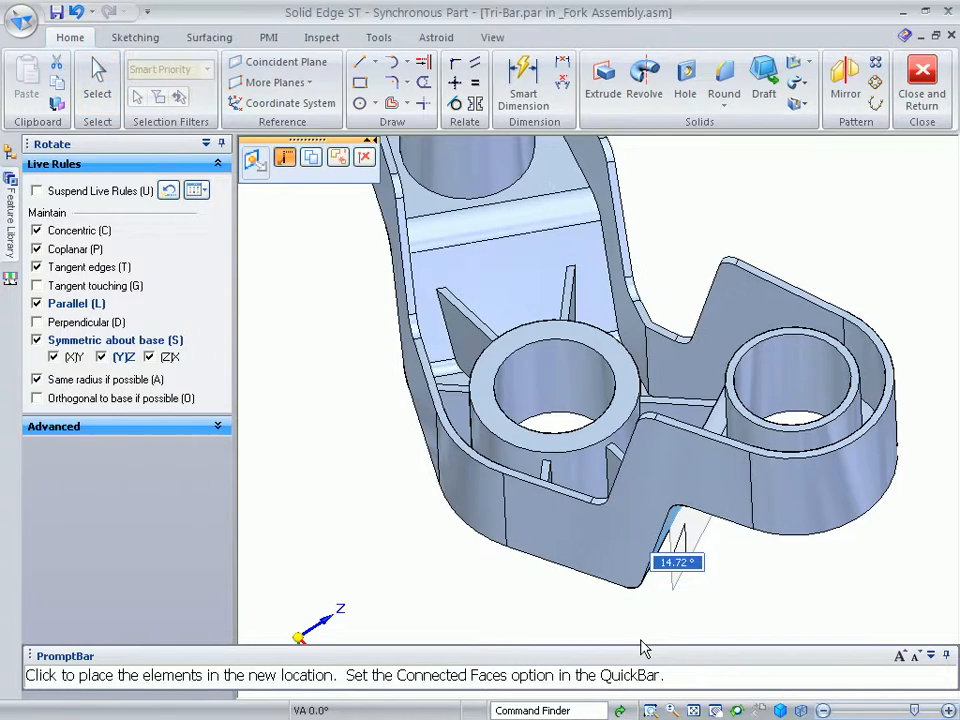
pyautogui.click(641, 645)
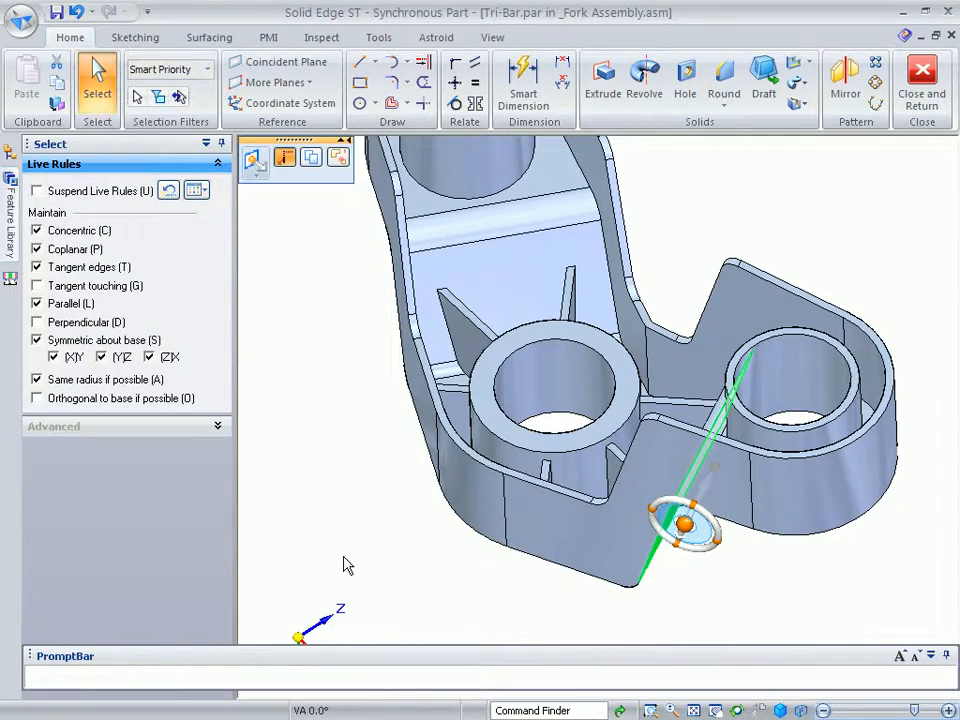
pyautogui.click(345, 564)
# Try to move the sloped inner step face between the upper arm and the centre boss.
pyautogui.moveTo(340, 556); pyautogui.dragTo(545, 350, button='middle')
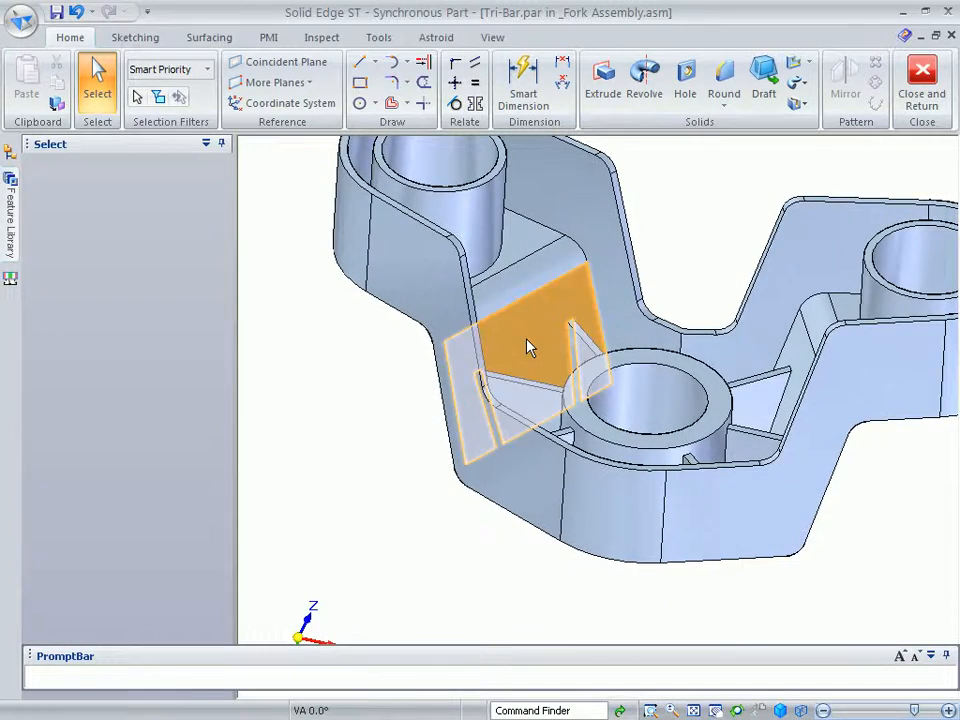
pyautogui.click(548, 352)
pyautogui.moveTo(548, 352); pyautogui.dragTo(463, 576)
pyautogui.click(457, 567)
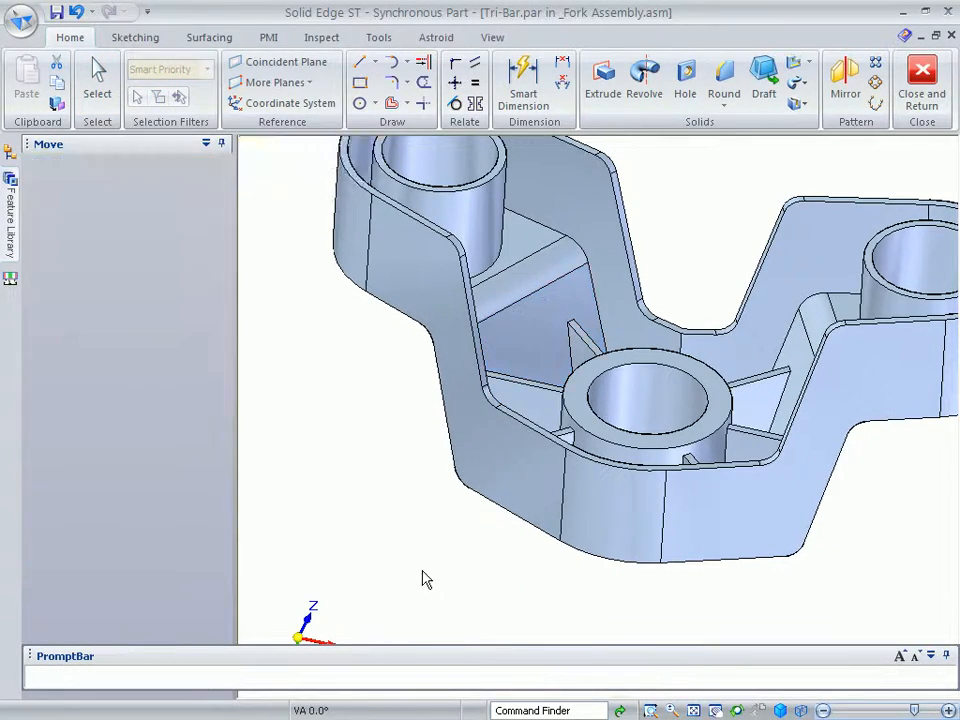
pyautogui.click(310, 517)
# Move the narrow sloped rim face of the arm's side wall inward towards the upper arm.
pyautogui.moveTo(310, 517); pyautogui.dragTo(320, 522, button='middle')
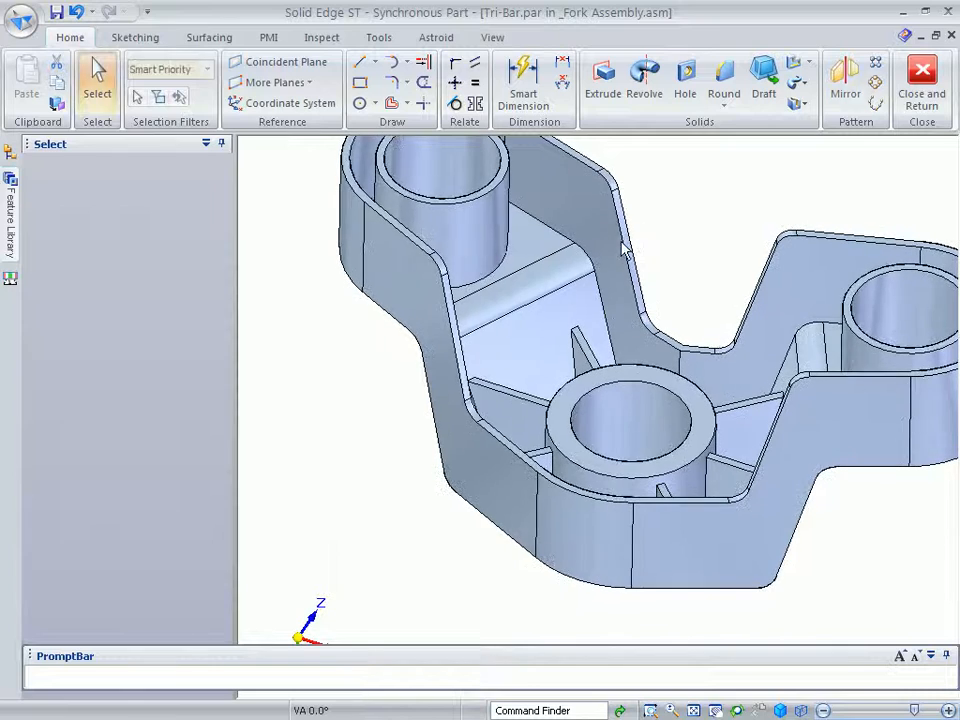
pyautogui.click(650, 255)
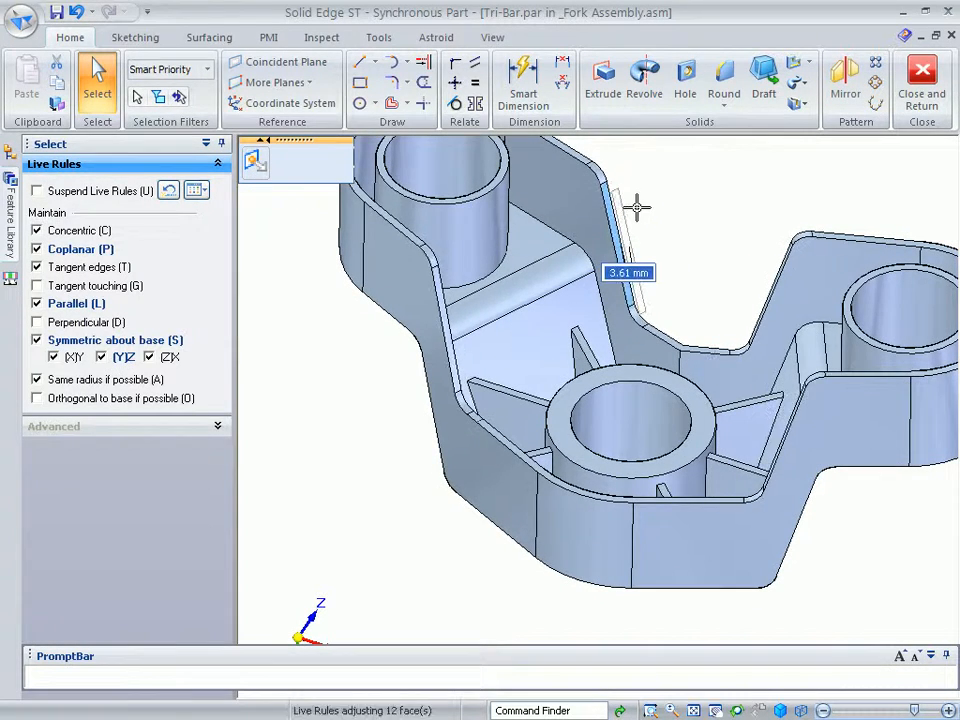
pyautogui.click(628, 198)
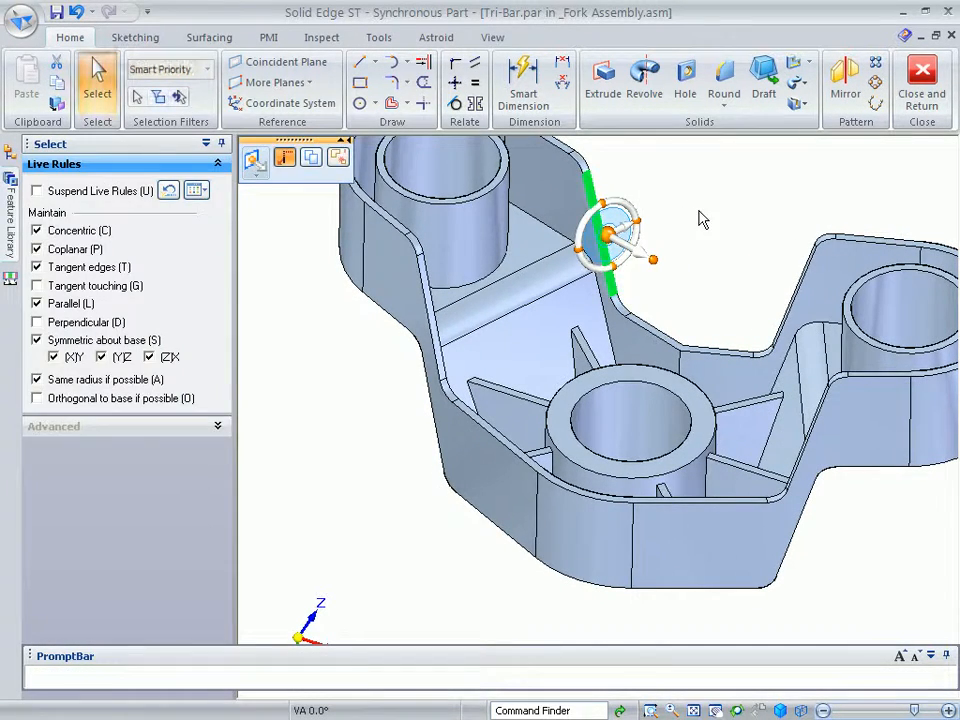
pyautogui.click(703, 220)
# Select the centre hole together with Web Network 1 and move both towards the part's rounded outer corner.
pyautogui.click(600, 422)
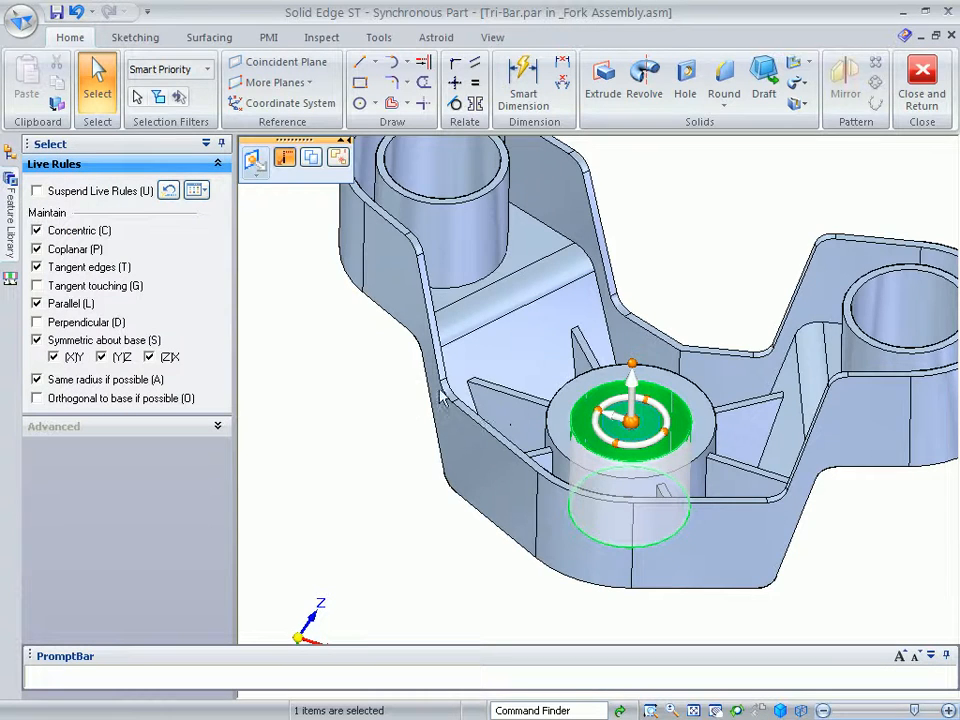
pyautogui.click(10, 158)
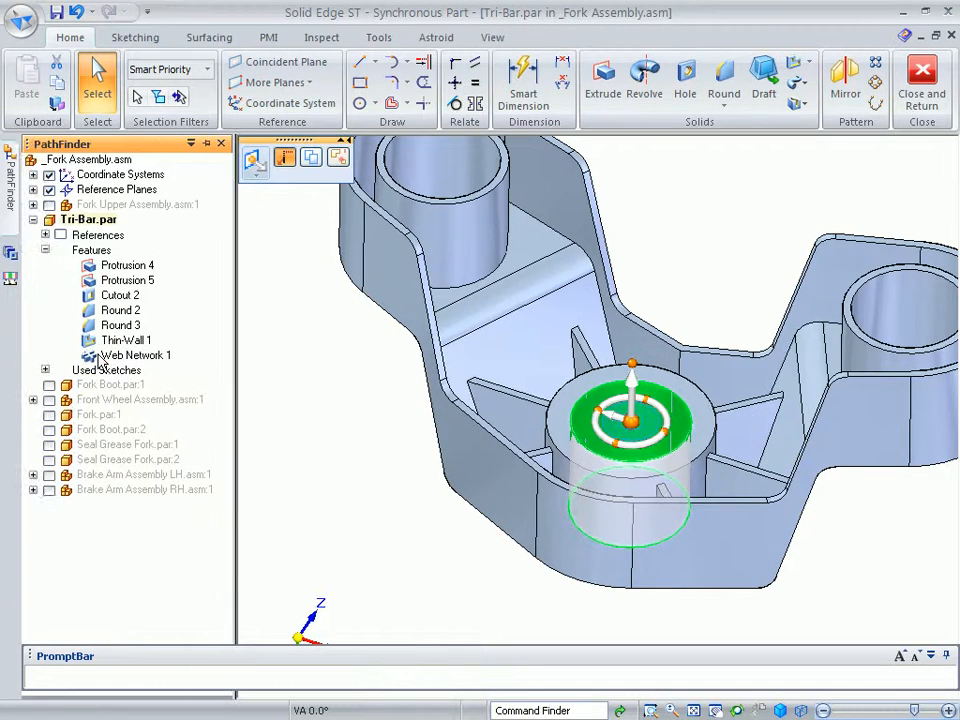
pyautogui.keyDown('ctrl'); pyautogui.click(112, 358); pyautogui.keyUp('ctrl')
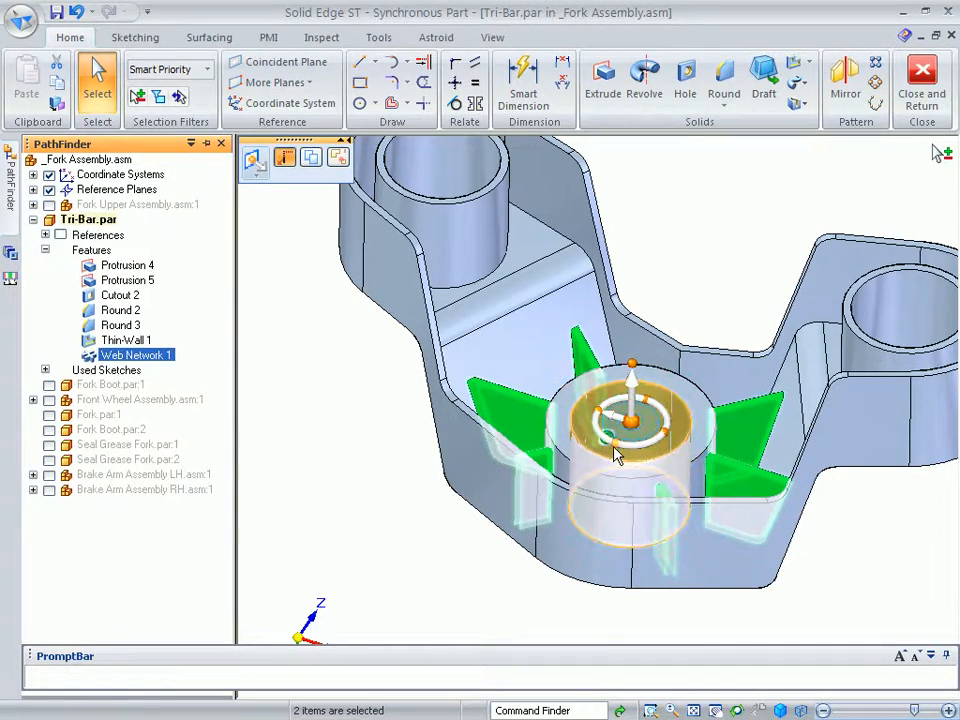
pyautogui.press('Escape')
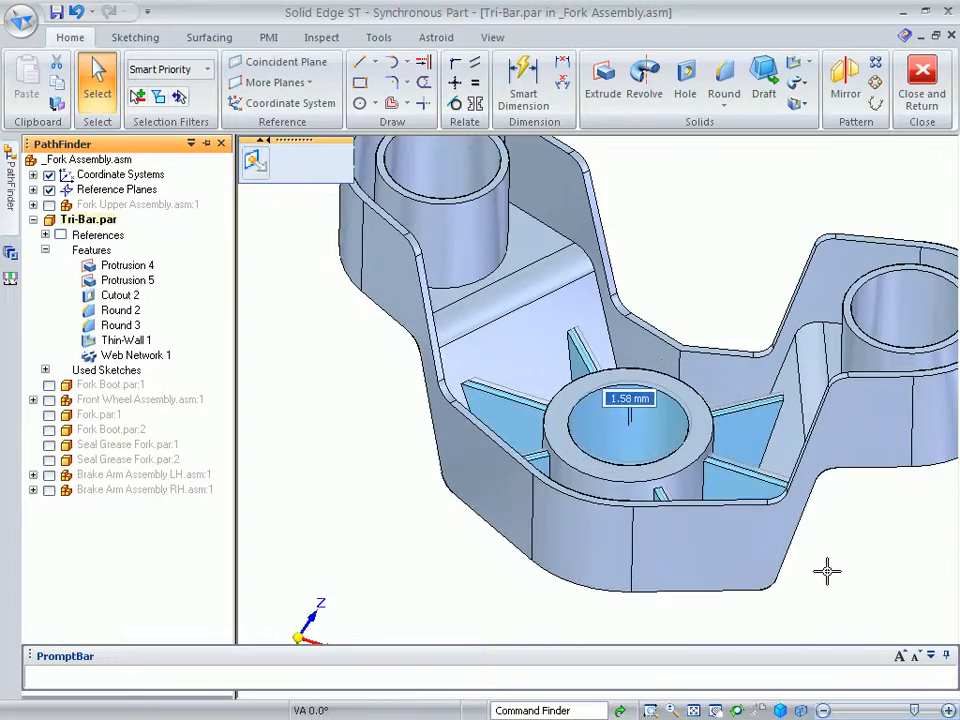
pyautogui.click(823, 580)
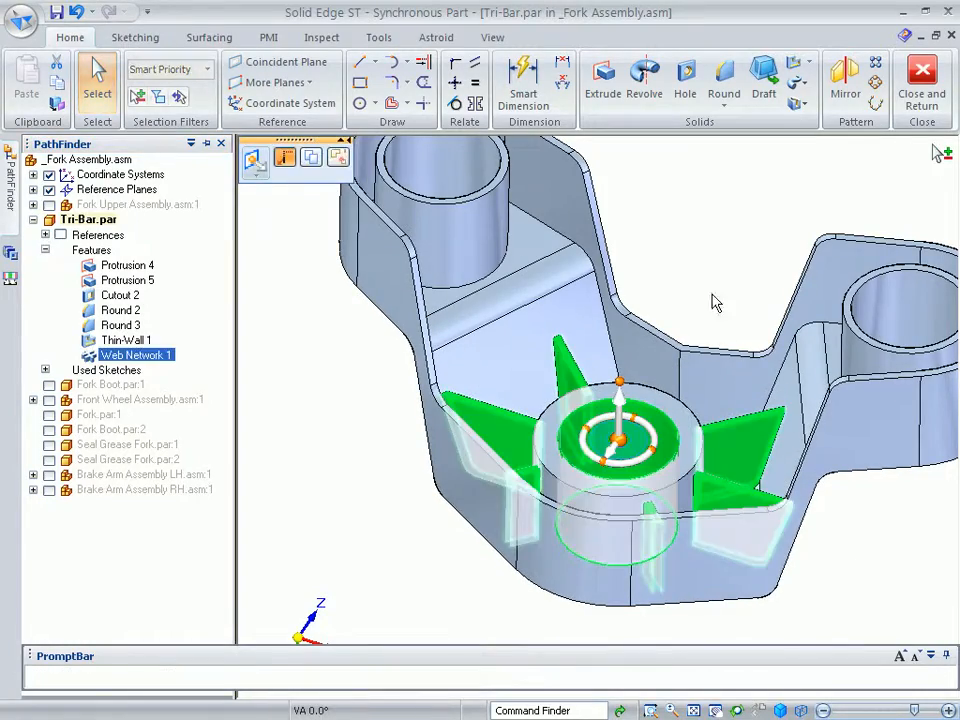
# Place the Reflector Mount from the feature library against the part's outer side wall, near the centre hole.
pyautogui.press('Escape')
pyautogui.moveTo(716, 242); pyautogui.dragTo(300, 490, button='middle')
pyautogui.click(10, 252)
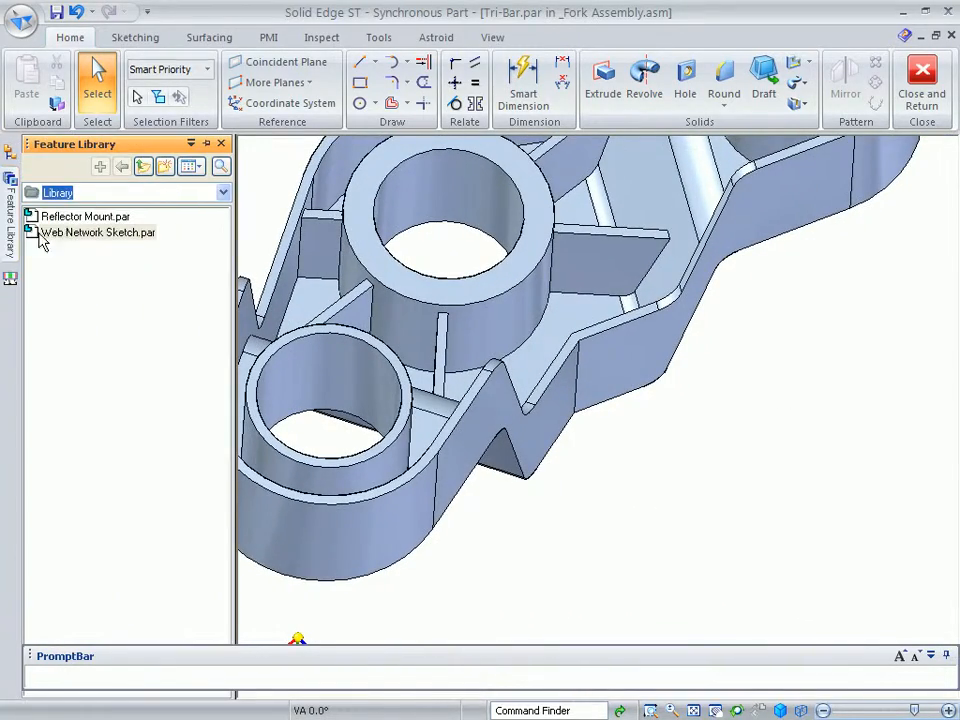
pyautogui.moveTo(690, 455); pyautogui.dragTo(699, 420)
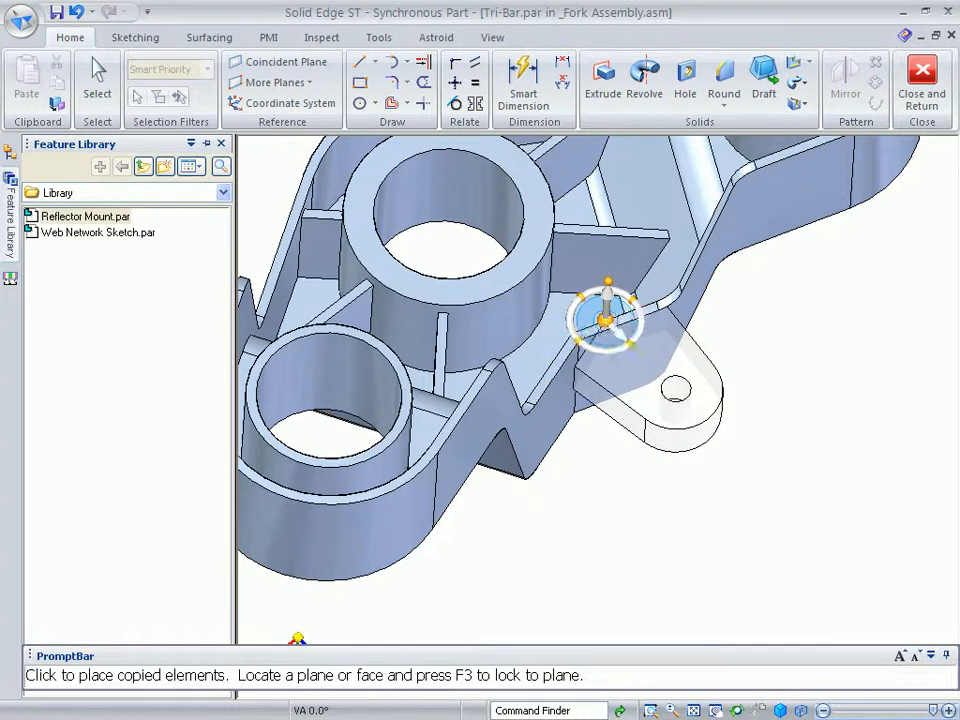
pyautogui.click(605, 318)
pyautogui.press('Escape')
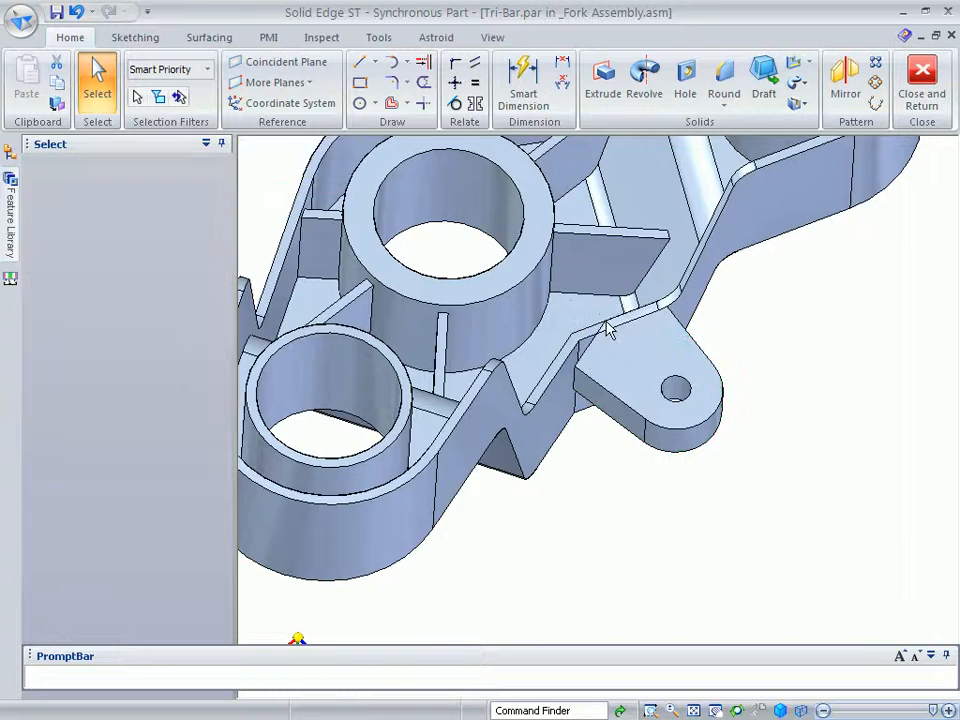
# Shift the reflector mount along the side wall and attach it to the part body.
pyautogui.click(605, 321)
pyautogui.click(583, 345)
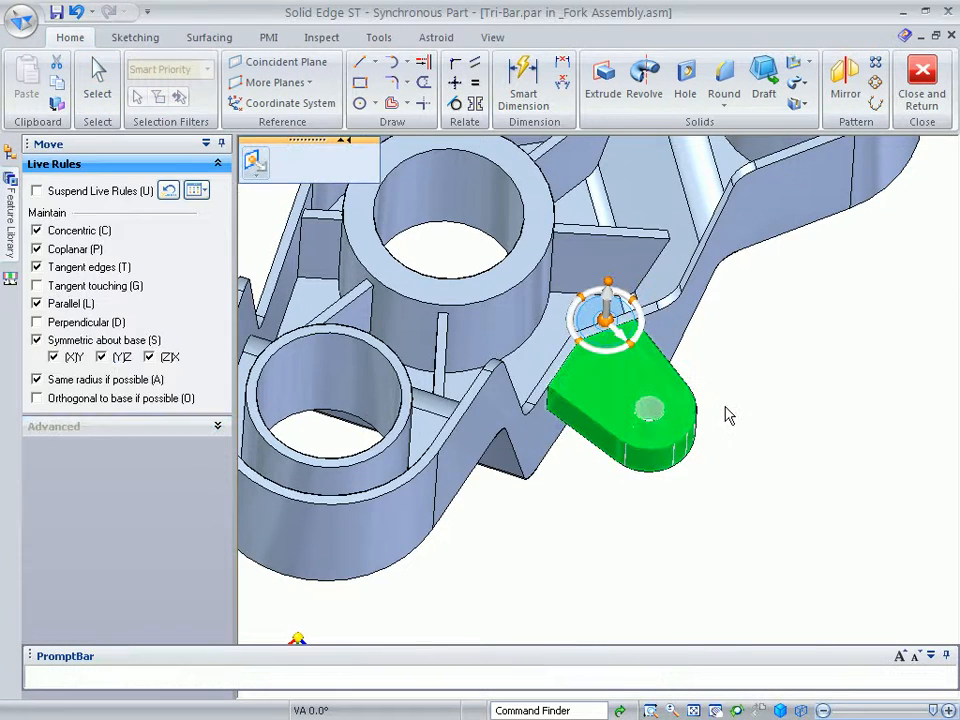
pyautogui.rightClick(762, 424)
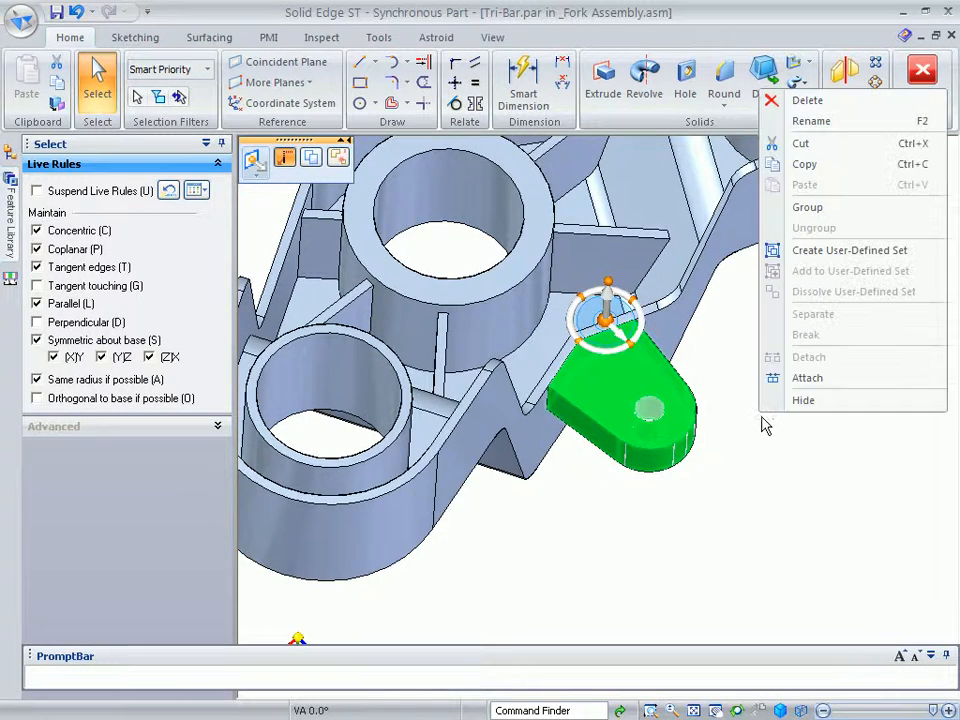
pyautogui.click(804, 379)
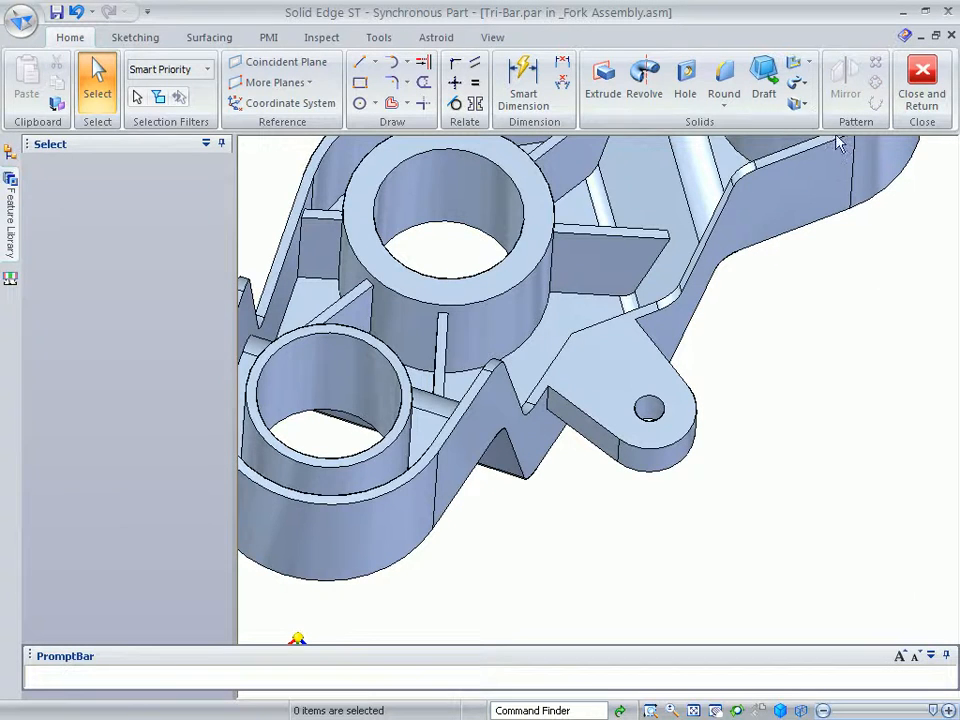
# Thin-wall the reflector mount with a 1 mm wall, including its side faces and hole and leaving its upper face open.
pyautogui.click(794, 63)
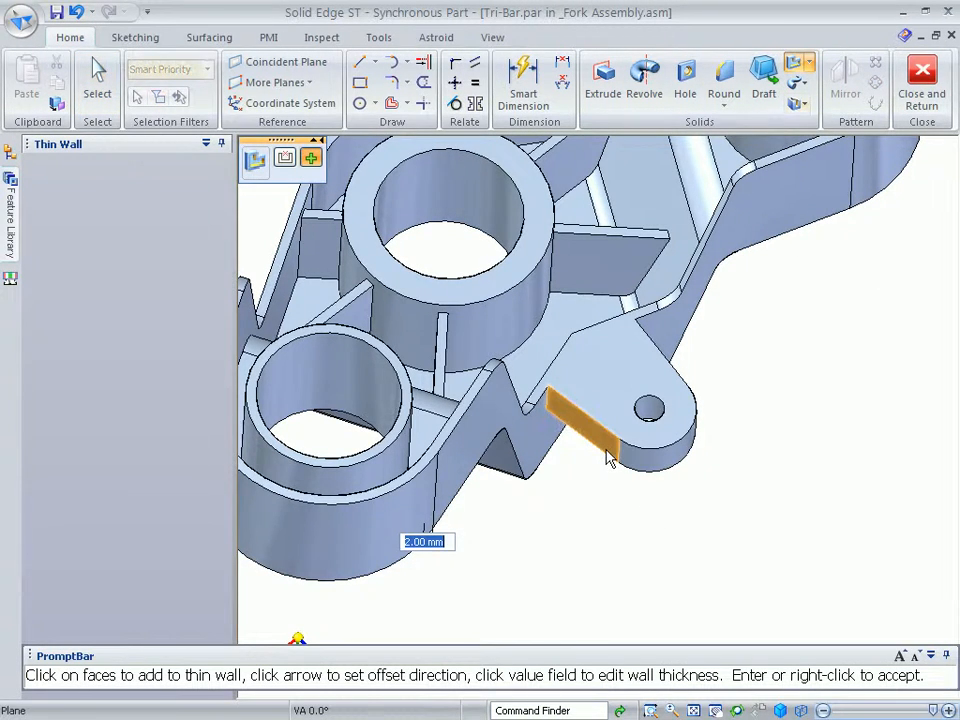
pyautogui.click(688, 440)
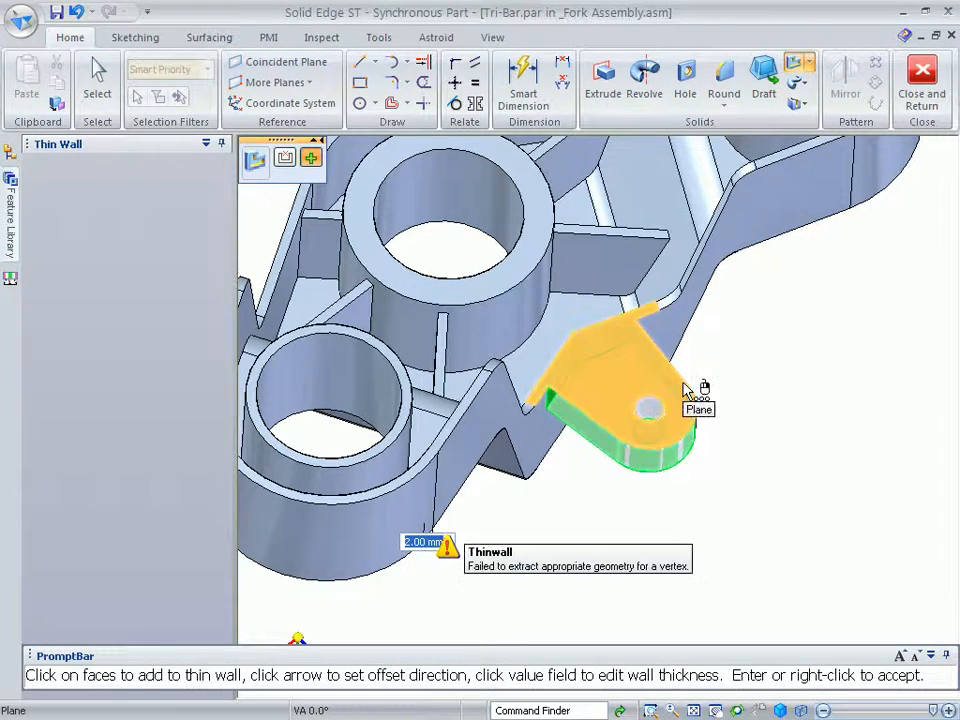
pyautogui.rightClick(684, 390)
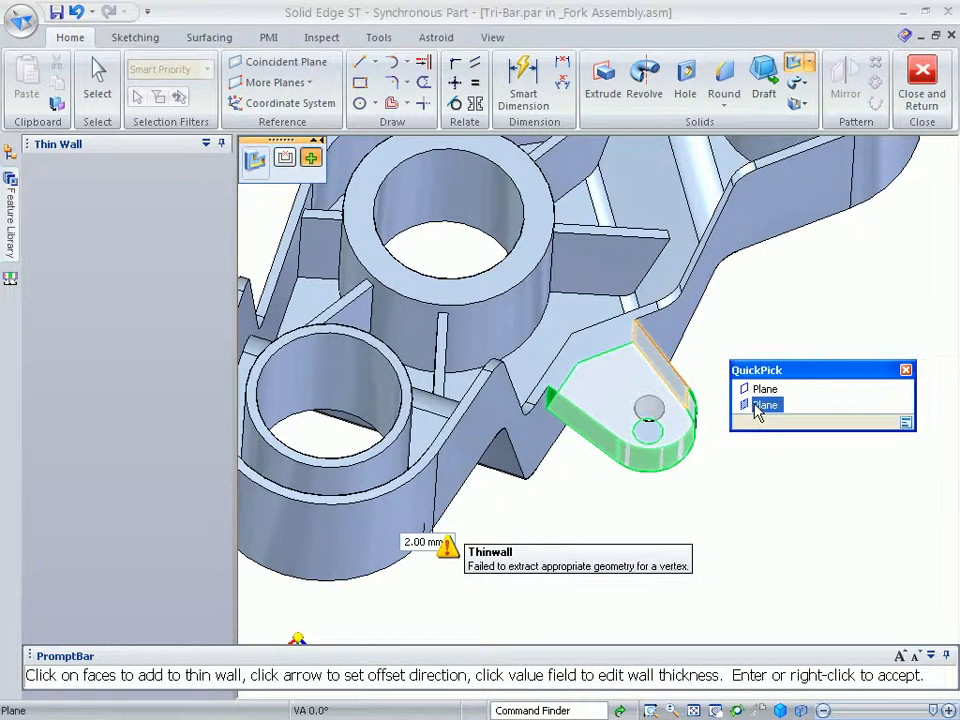
pyautogui.click(763, 404)
pyautogui.click(652, 411)
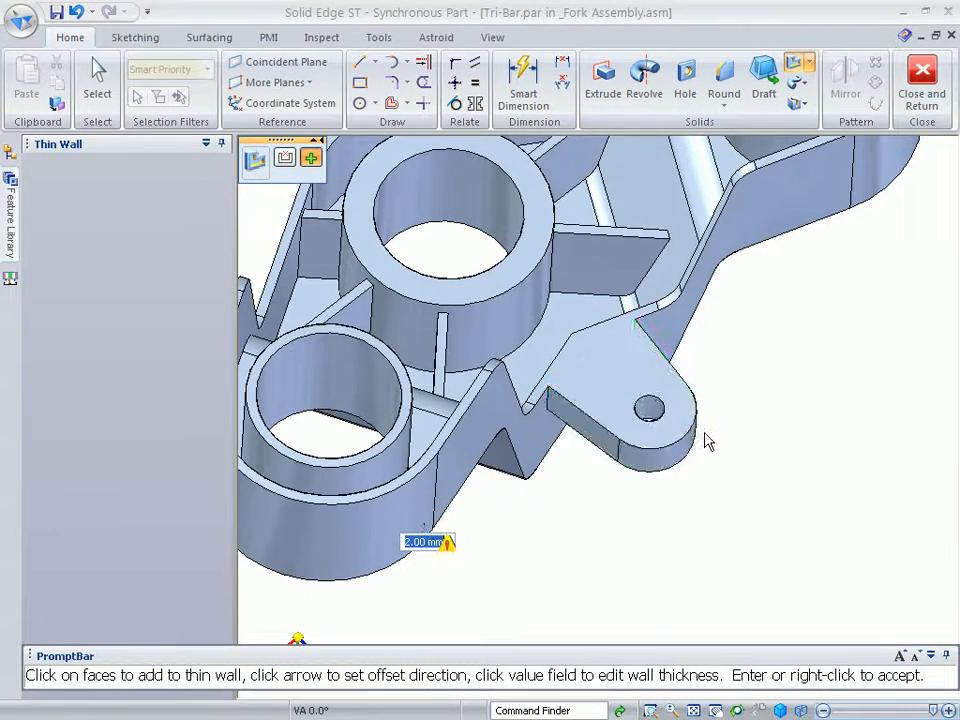
pyautogui.click(289, 160)
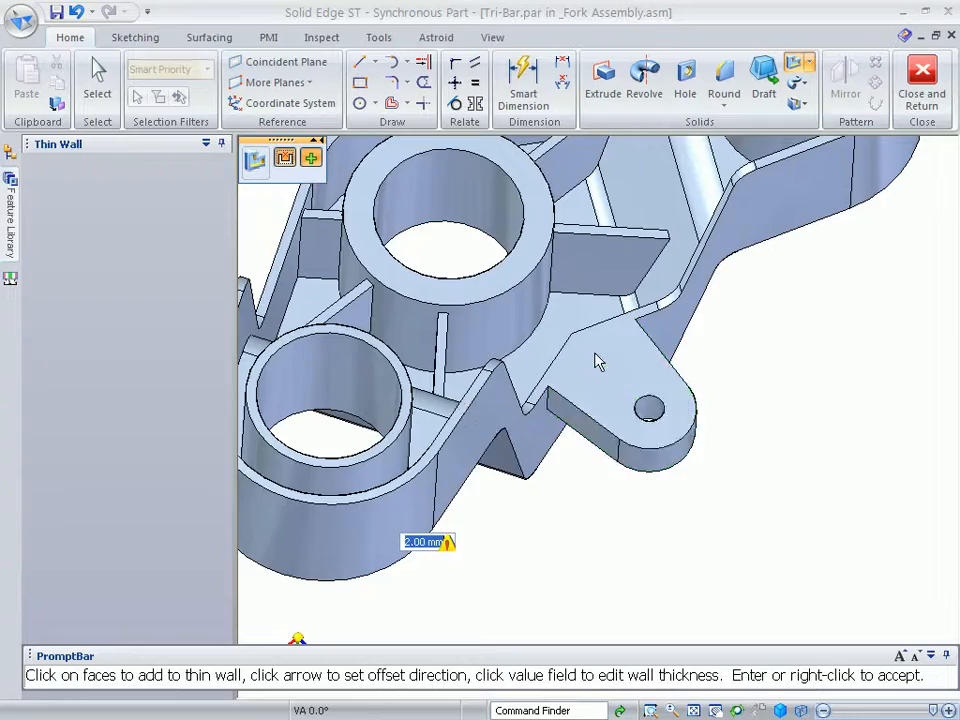
pyautogui.click(652, 362)
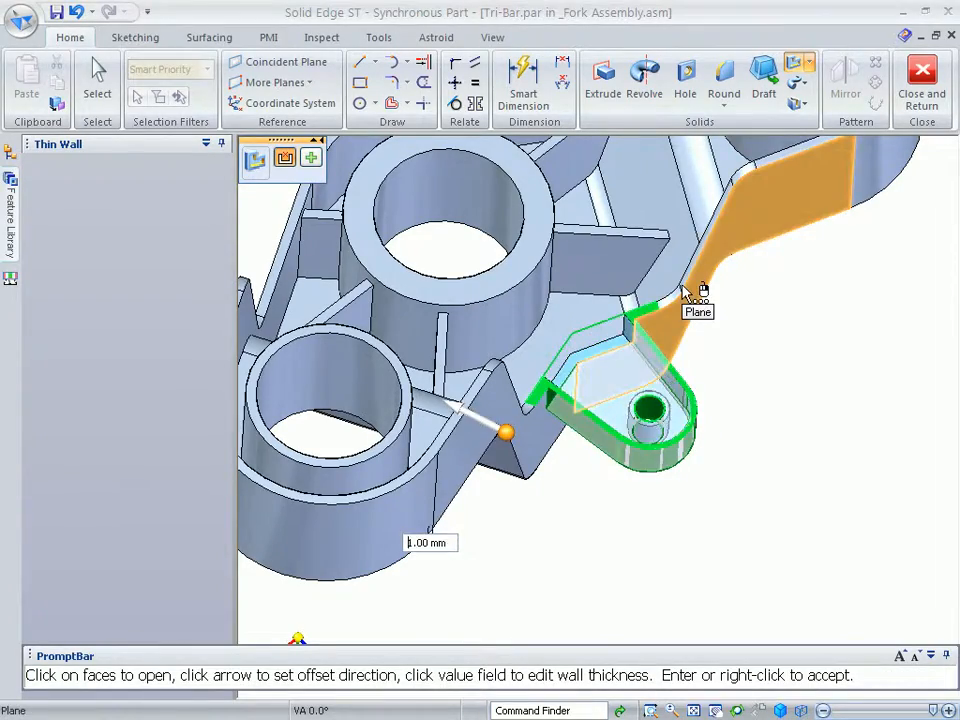
pyautogui.rightClick(816, 389)
# Set the wall thickness of Thin-Wall 1 to 4 mm.
pyautogui.moveTo(842, 446); pyautogui.dragTo(521, 565, button='middle')
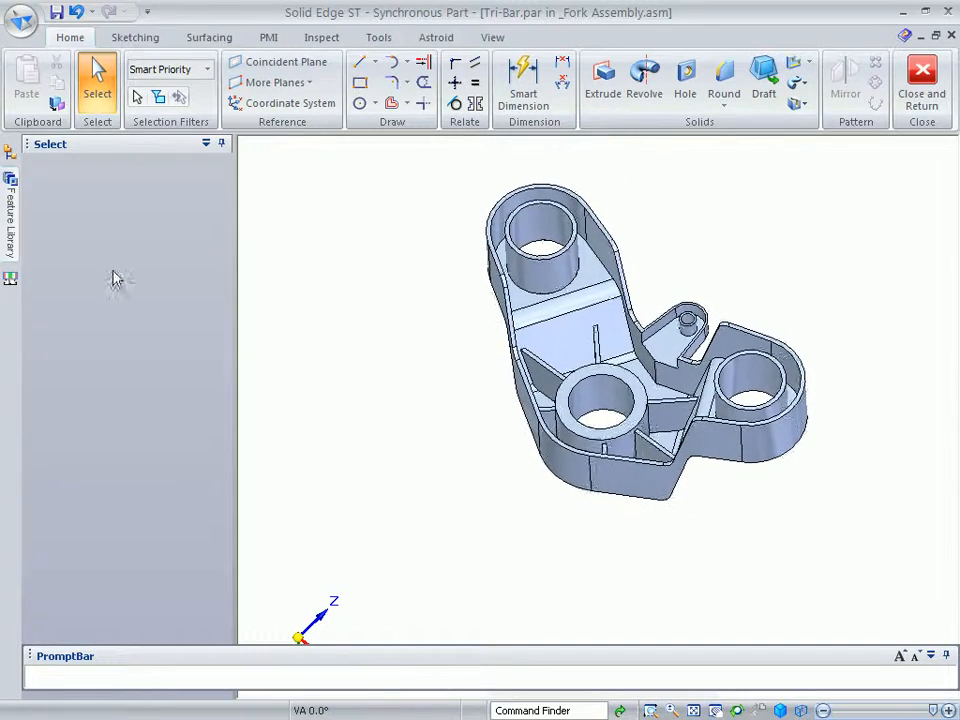
pyautogui.click(9, 153)
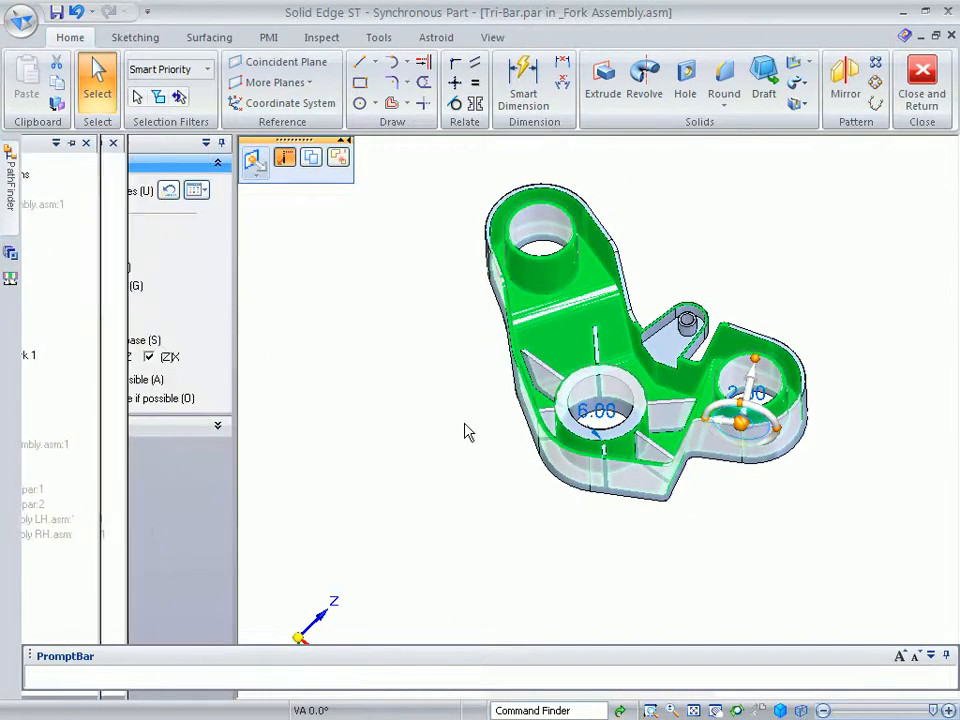
pyautogui.click(735, 396)
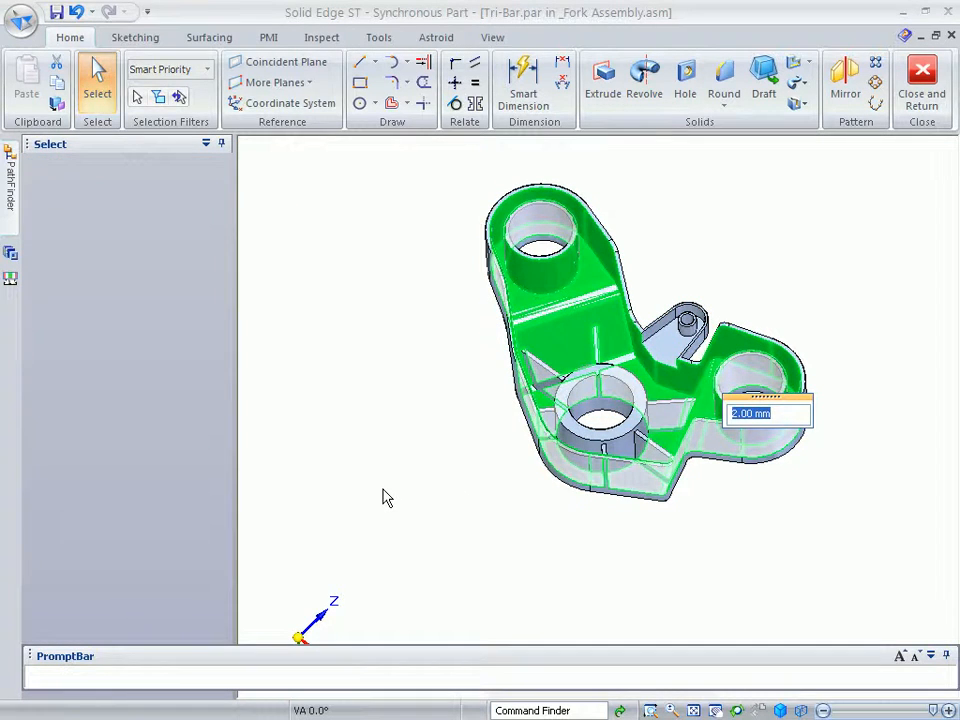
pyautogui.write('4')
pyautogui.press('Return')
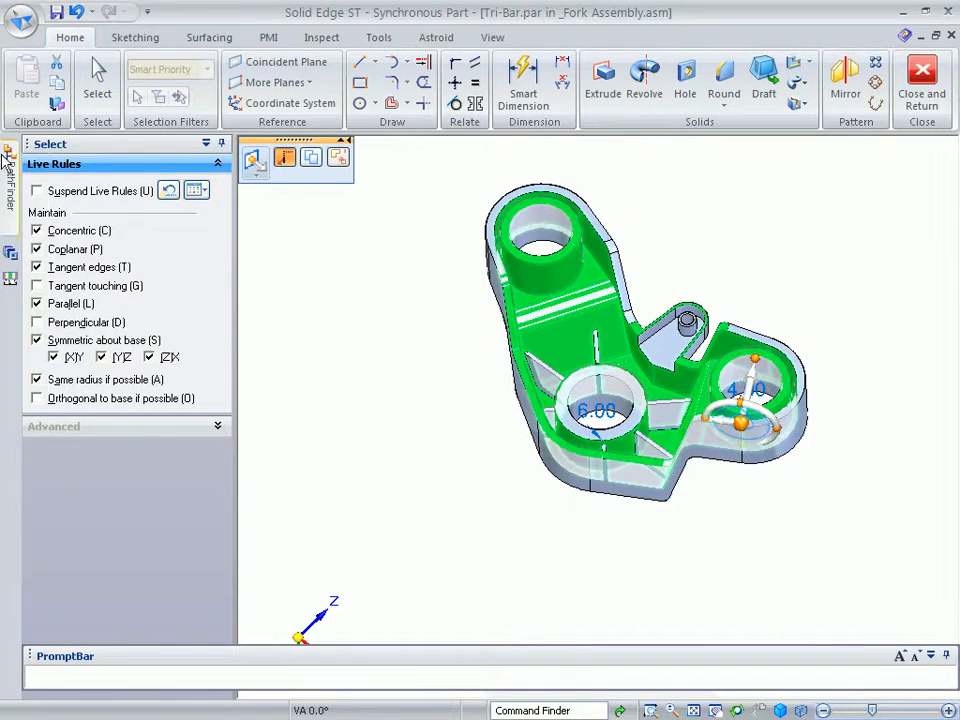
# Increase the wall thickness of Thin-Wall 2 on the reflector mount.
pyautogui.click(10, 185)
pyautogui.click(112, 399)
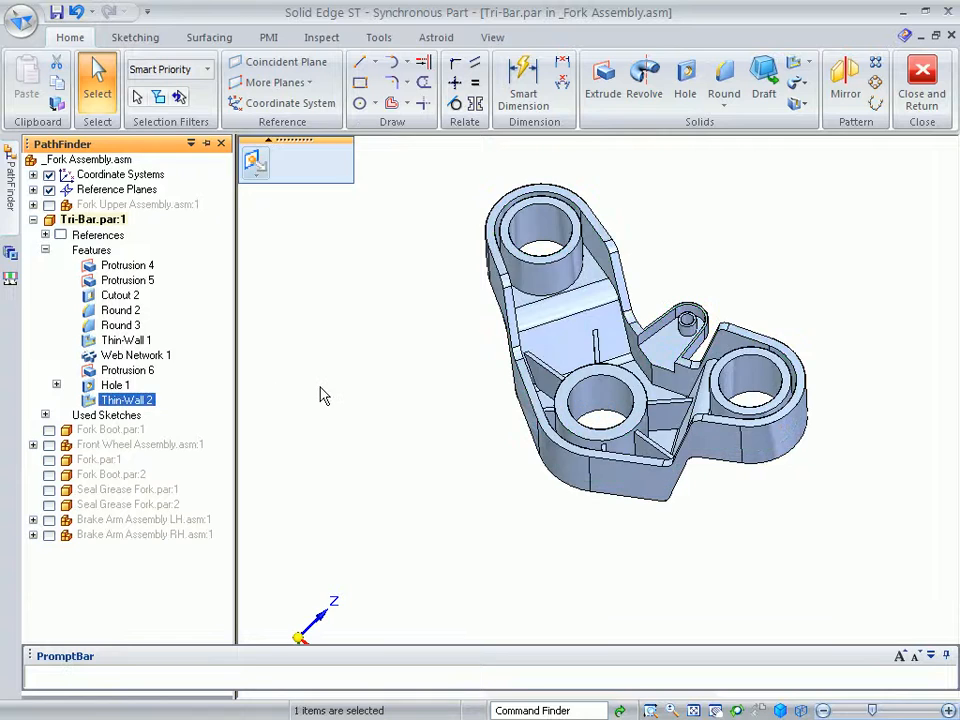
pyautogui.click(508, 523)
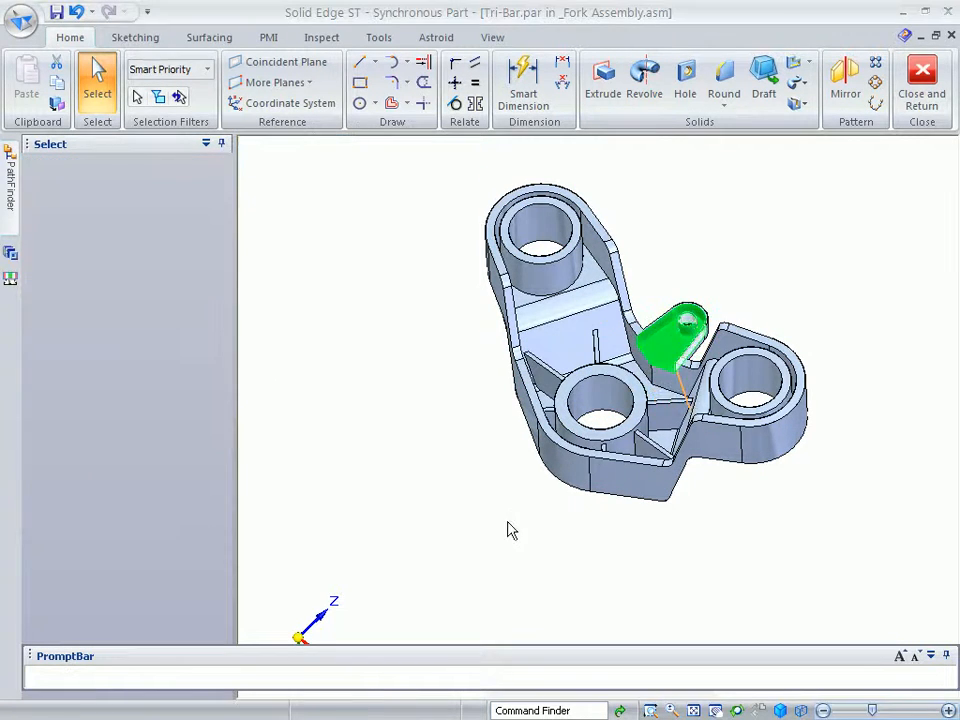
pyautogui.press('Return')
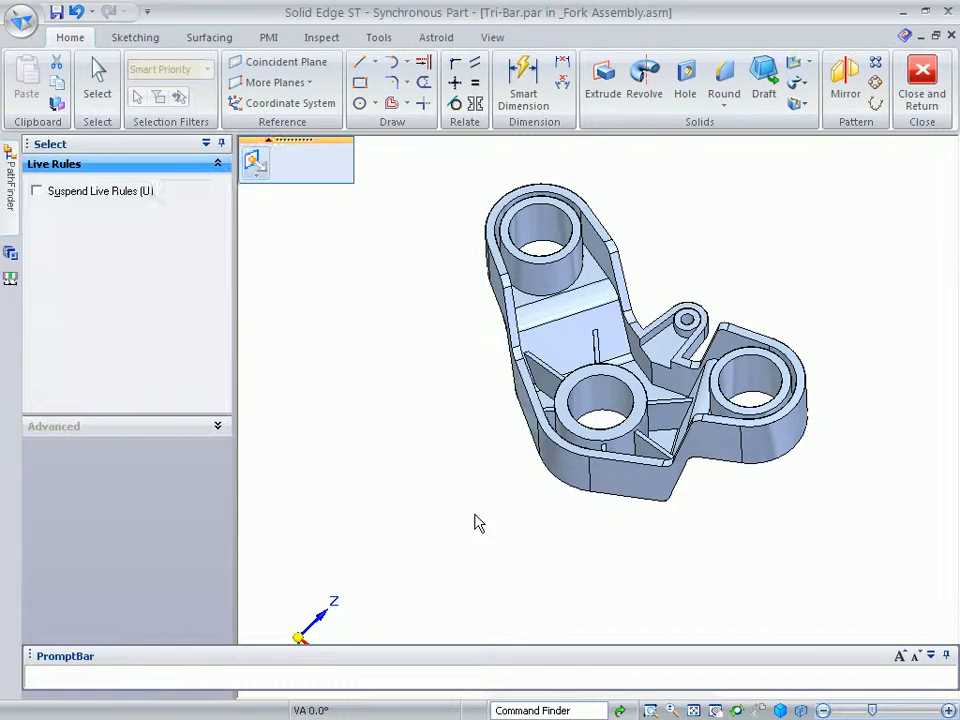
pyautogui.click(437, 478)
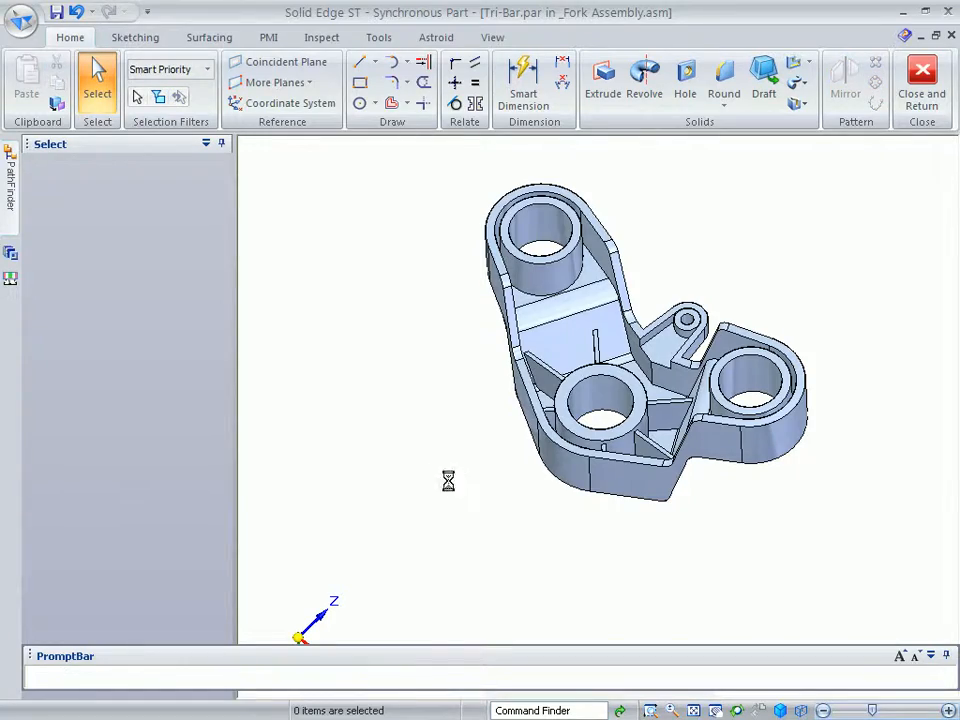
# Move the hole at the end of the upper arm outward, away from the centre boss, with symmetry maintained.
pyautogui.moveTo(423, 484); pyautogui.dragTo(393, 490, button='middle')
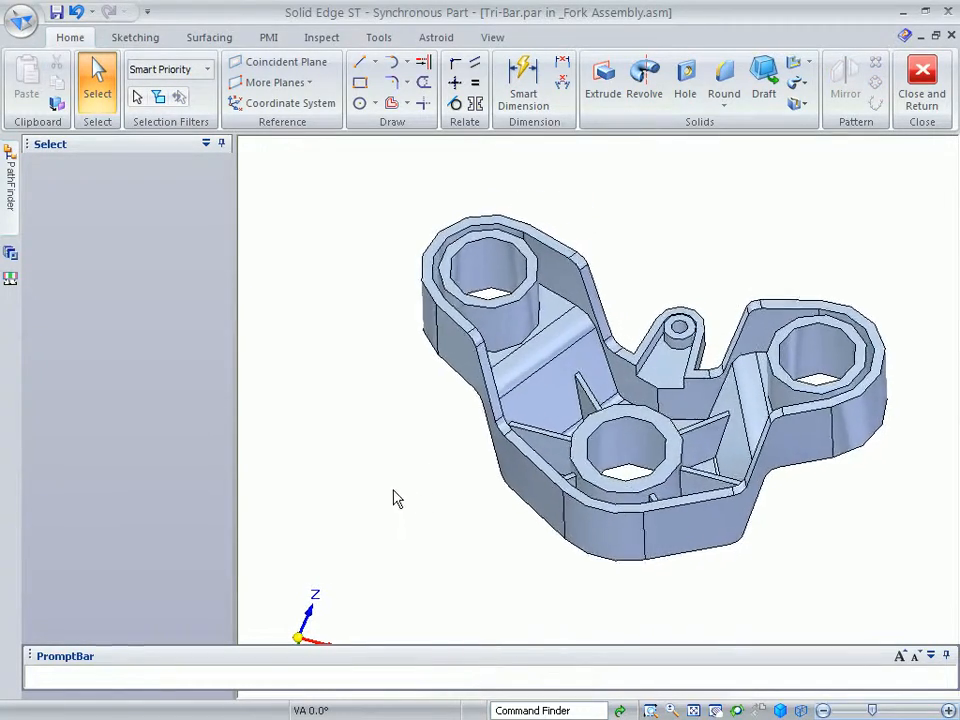
pyautogui.click(471, 254)
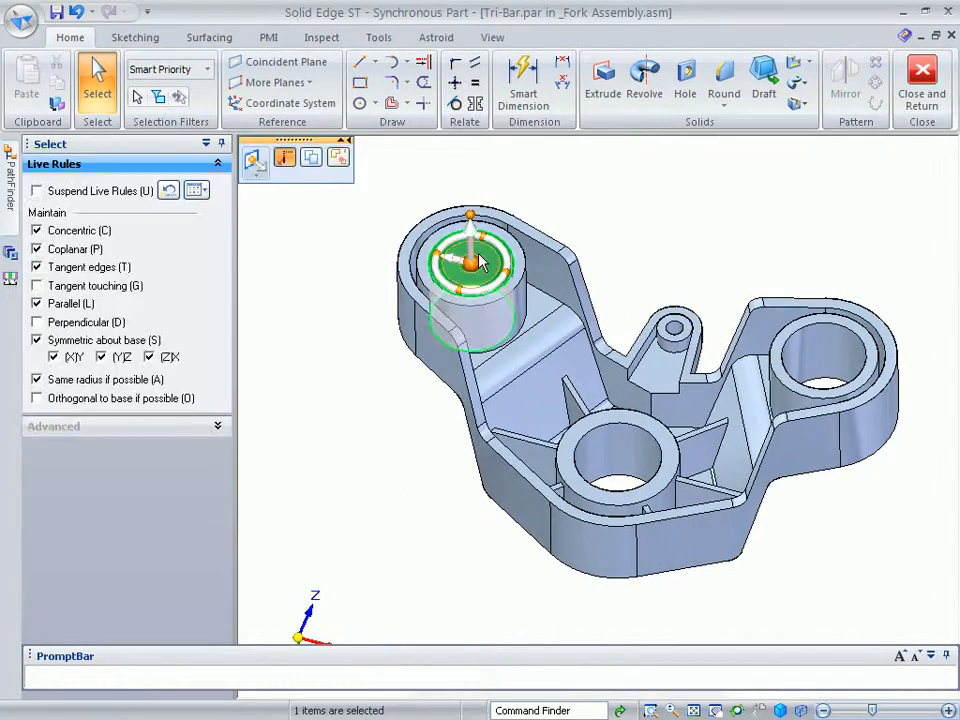
pyautogui.click(490, 262)
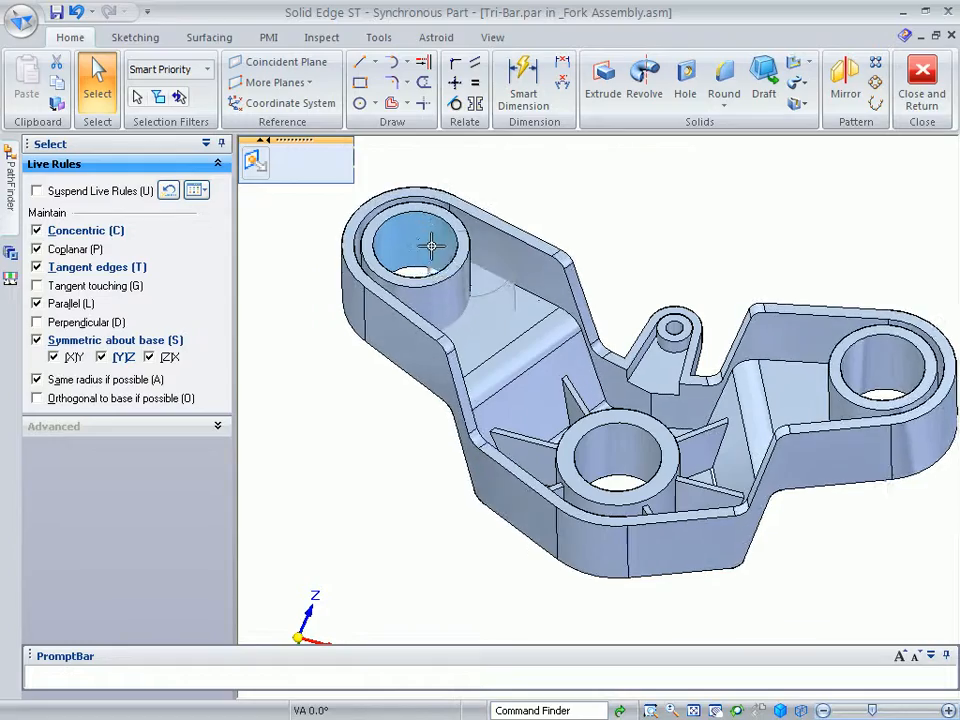
pyautogui.click(438, 252)
pyautogui.click(435, 262)
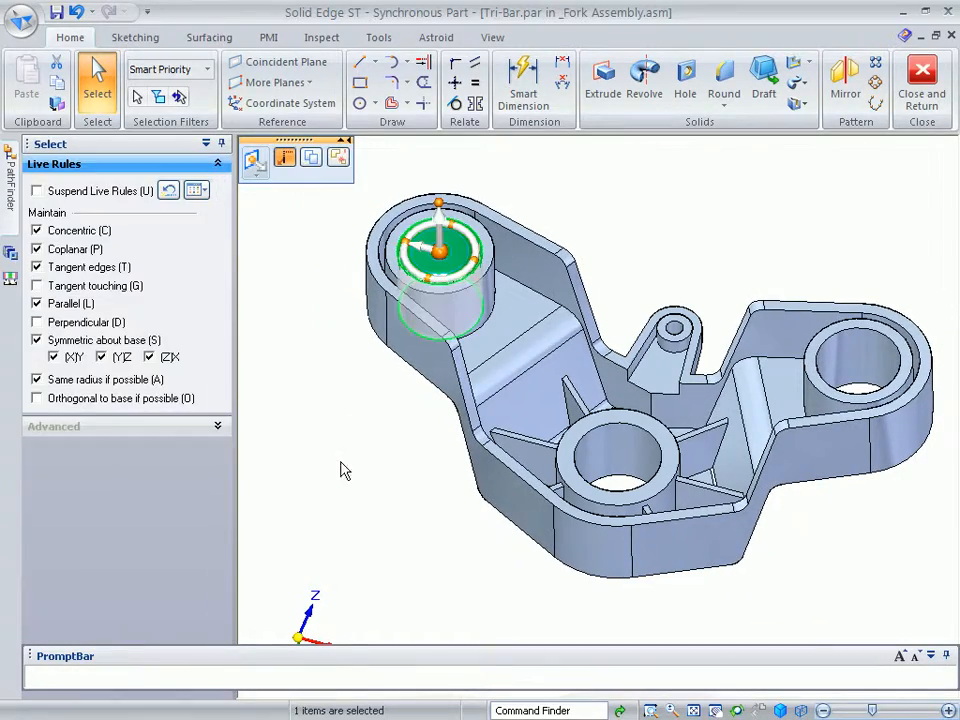
pyautogui.click(357, 474)
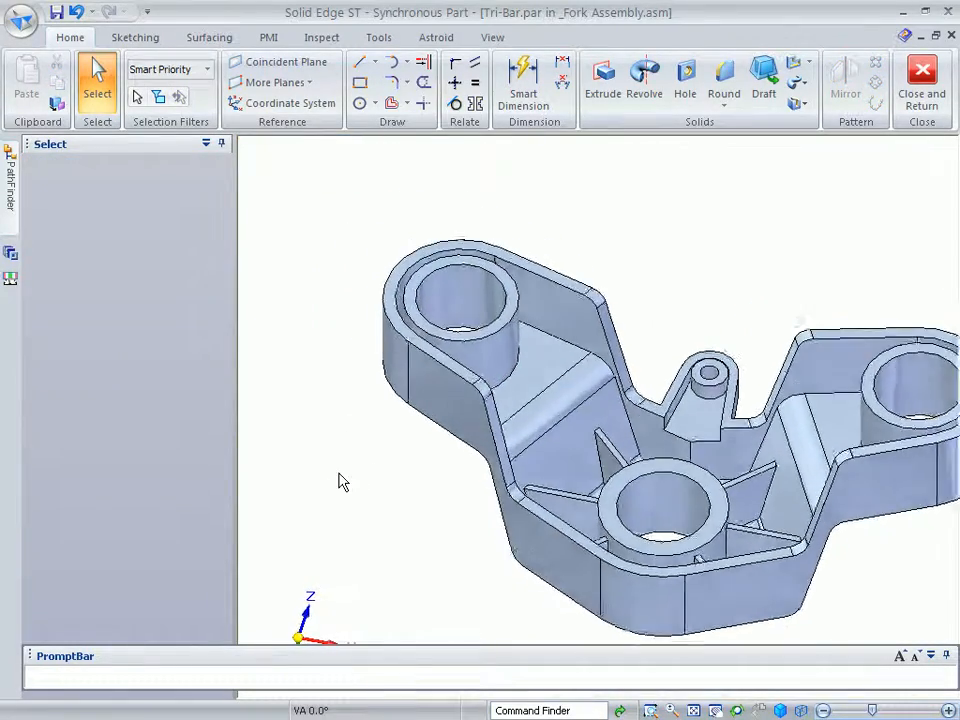
# Dimension the vertical distance from the upper arm's rim to its floor, with the dimension plane locked to the inner side wall.
pyautogui.click(562, 65)
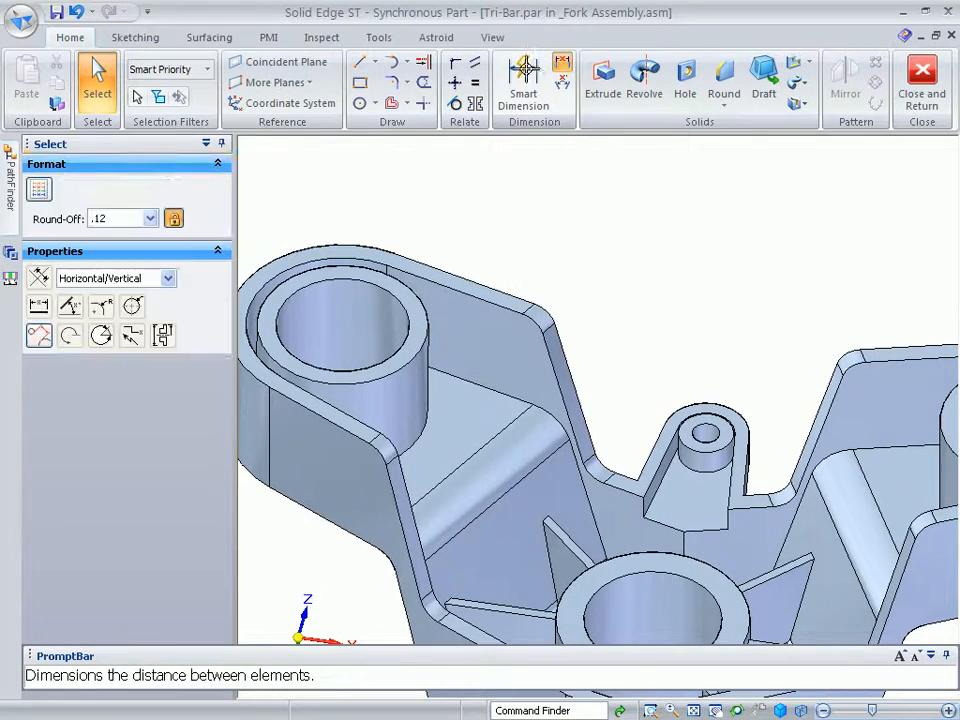
pyautogui.click(40, 499)
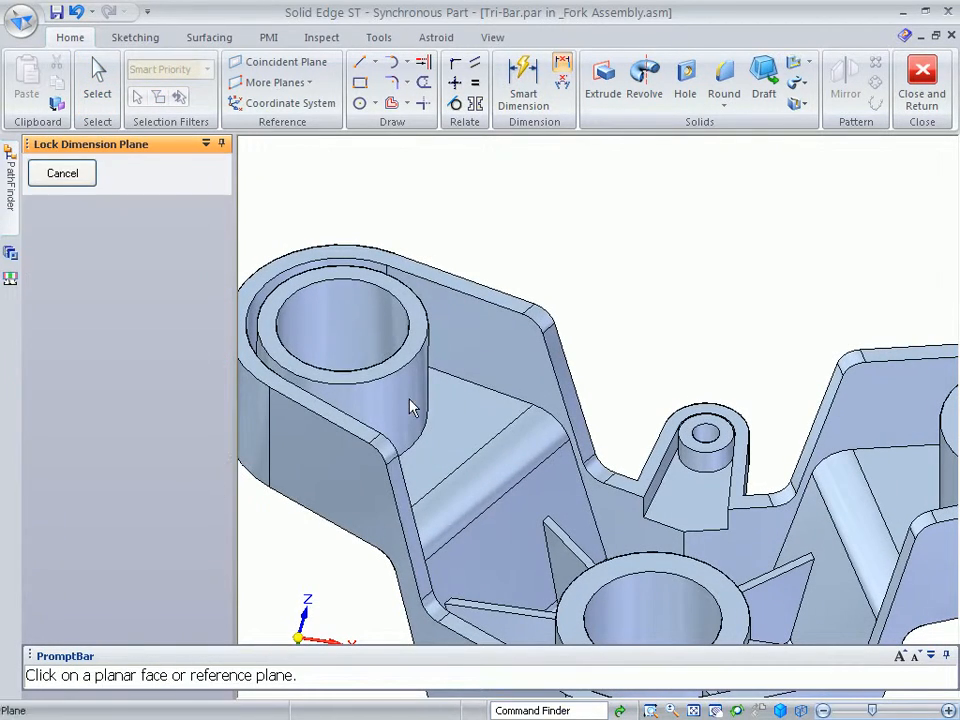
pyautogui.click(493, 339)
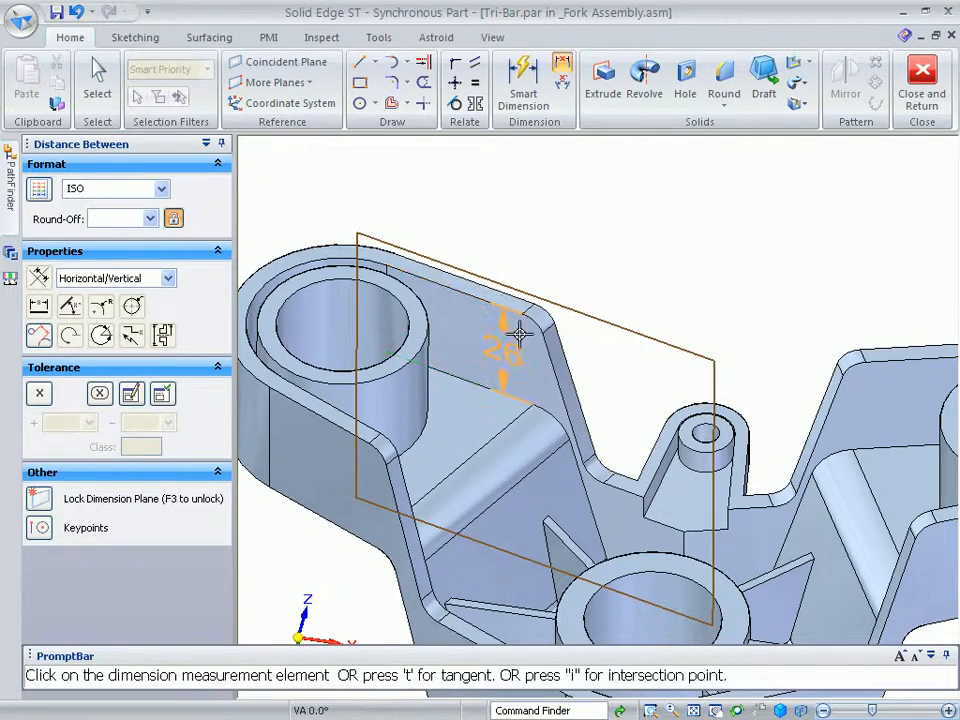
pyautogui.click(519, 334)
pyautogui.click(620, 380)
pyautogui.press('Escape')
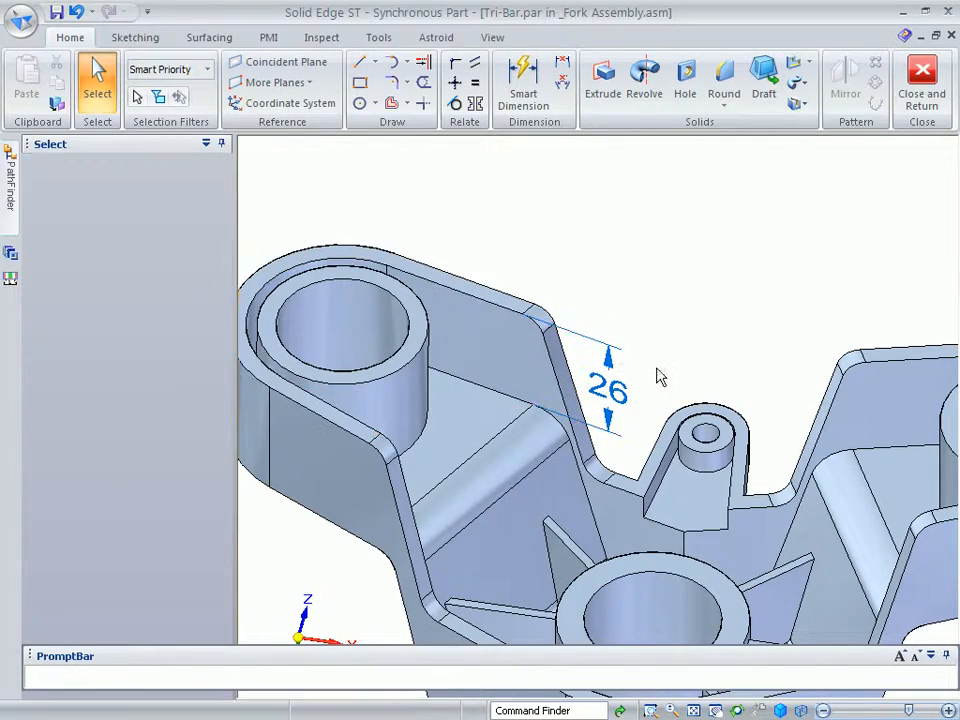
# Set the arm's rim-to-floor dimension to 31.2 mm by moving the rim face.
pyautogui.click(608, 389)
pyautogui.scroll(4, 709, 313)
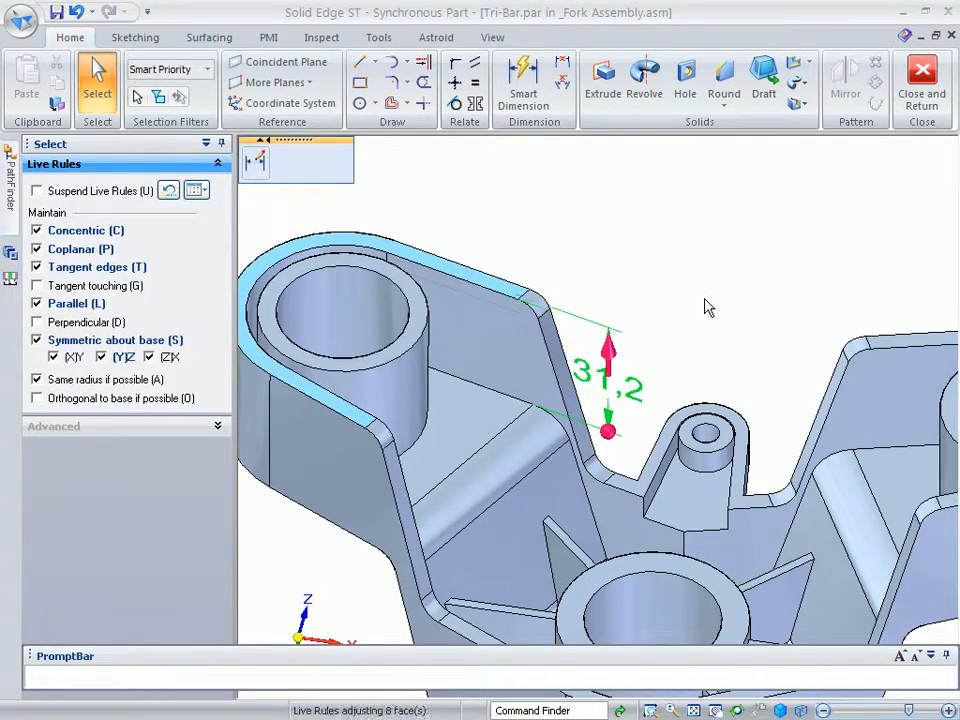
pyautogui.middleClick(704, 299)
pyautogui.middleClick(704, 299)
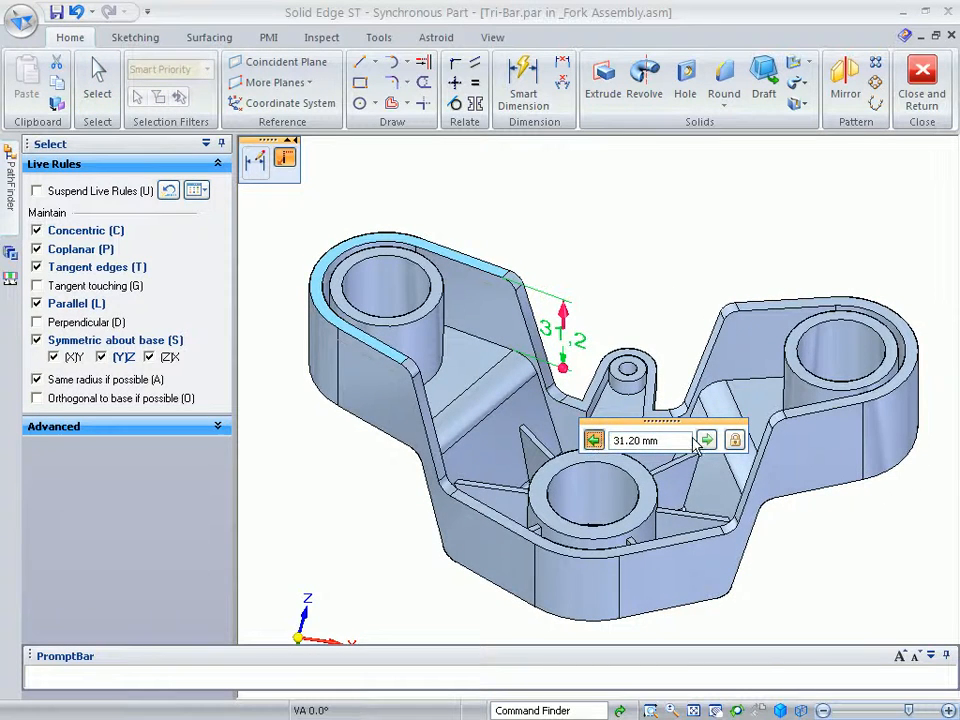
# Reverse the edit direction and set the arm's depth dimension to 28.08 mm by moving the floor face.
pyautogui.scroll(-4, 660, 305)
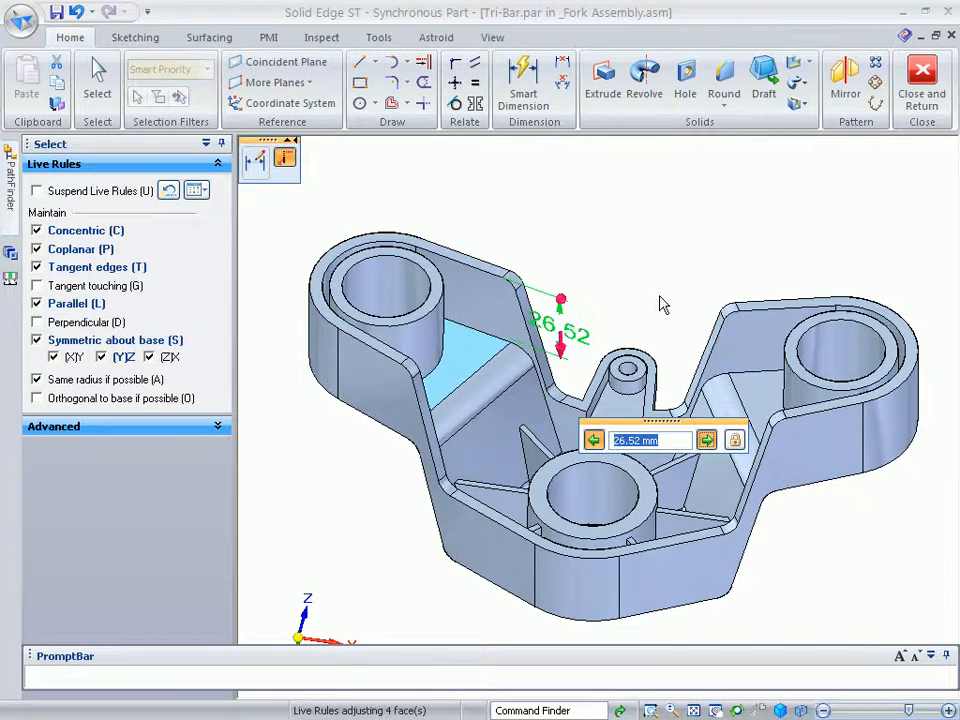
pyautogui.scroll(2, 660, 305)
pyautogui.scroll(3, 659, 296)
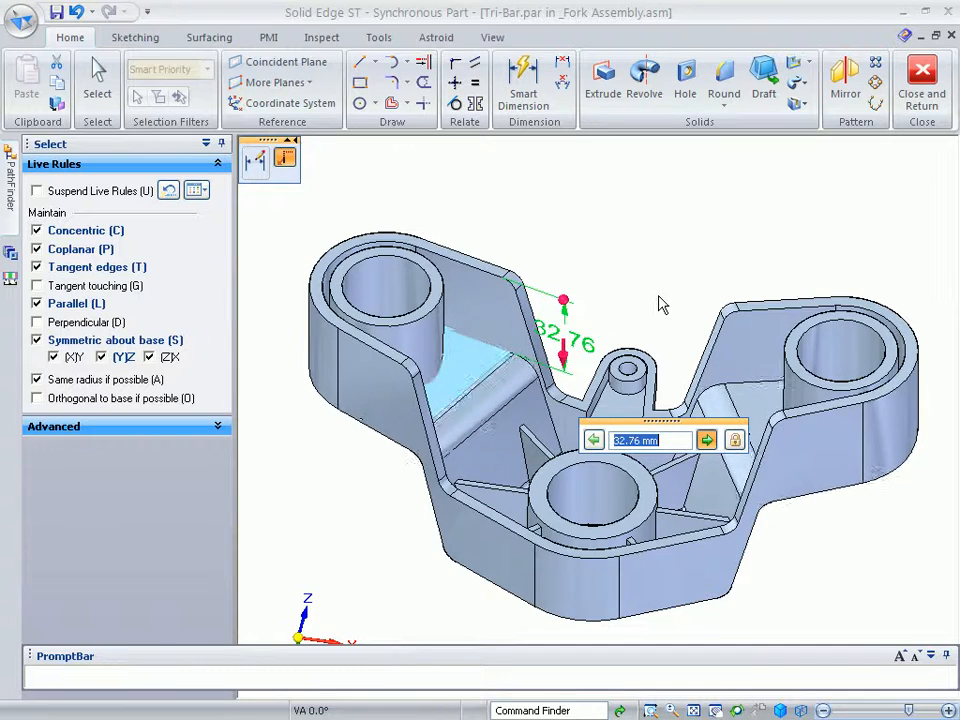
pyautogui.scroll(-3, 659, 296)
pyautogui.press('Return')
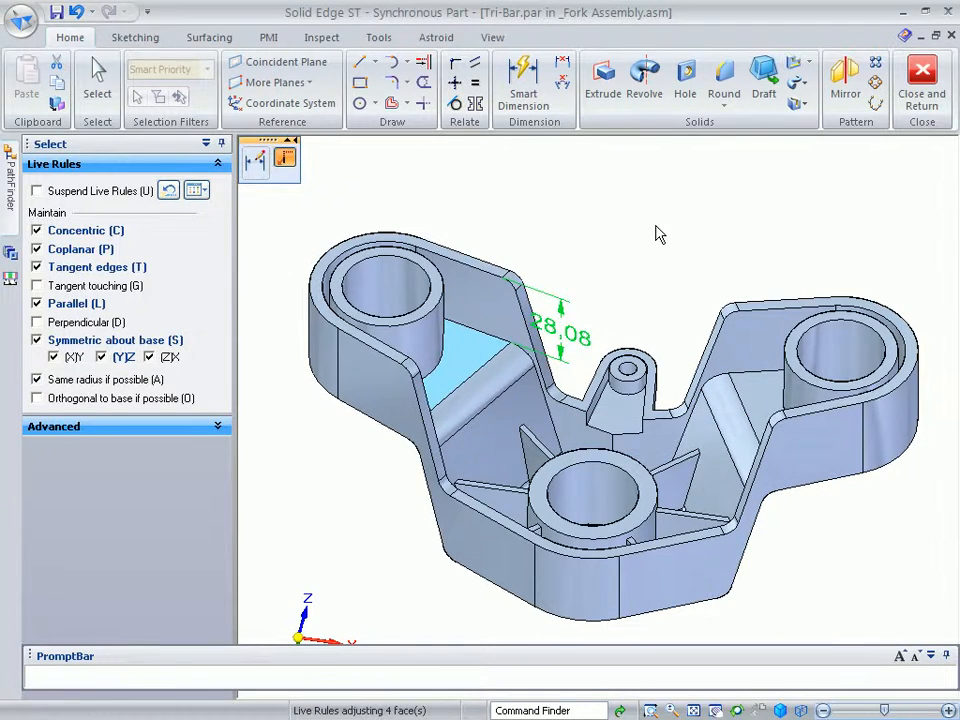
pyautogui.moveTo(639, 243); pyautogui.dragTo(546, 304, button='middle')
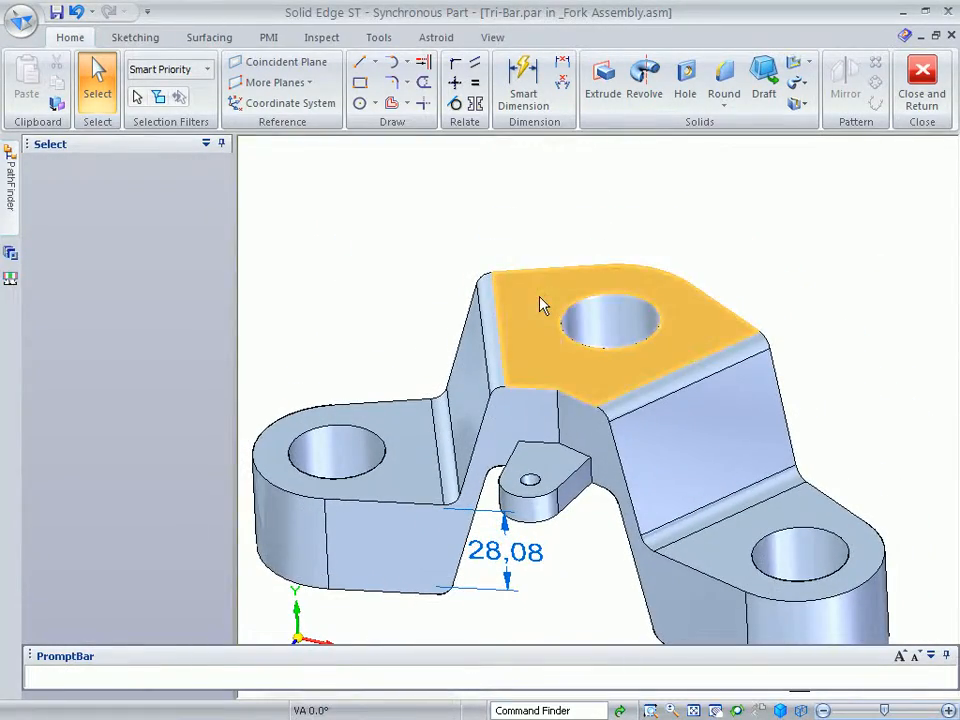
# Move the flat top face of the Tri-Bar's raised centre section along its normal, then clear the selection.
pyautogui.click(542, 300)
pyautogui.moveTo(538, 272); pyautogui.dragTo(290, 182)
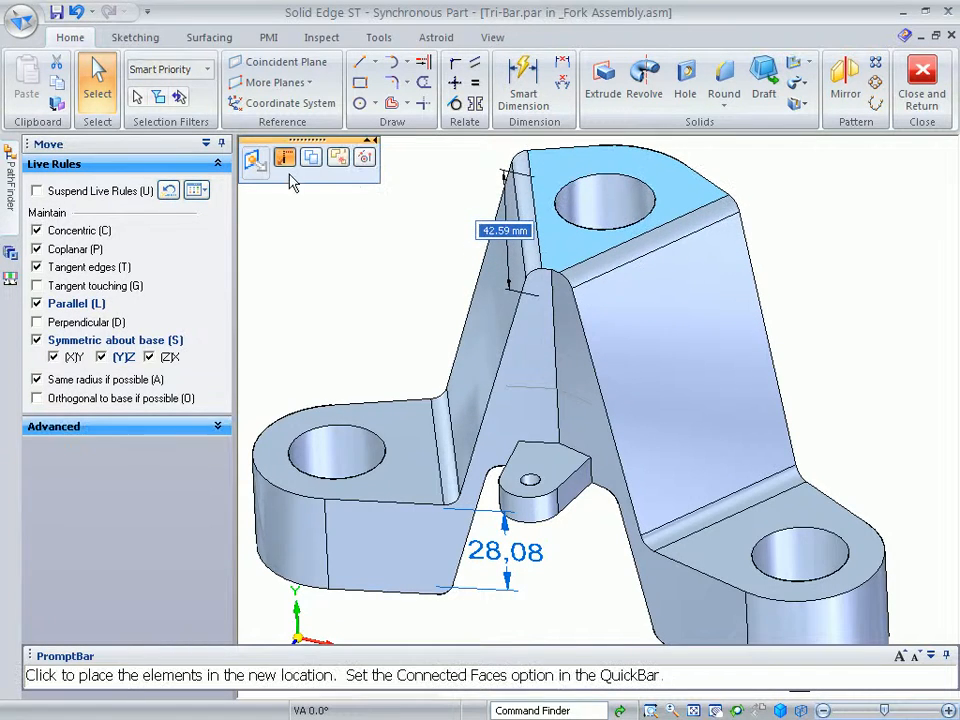
pyautogui.click(285, 162)
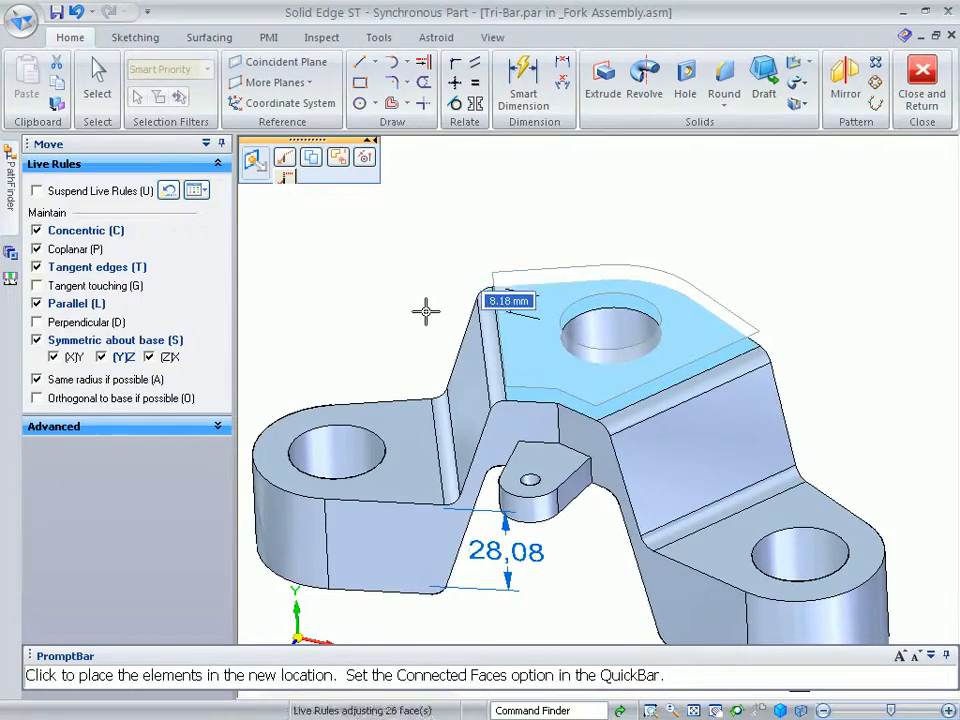
pyautogui.moveTo(427, 275); pyautogui.dragTo(536, 515, button='middle')
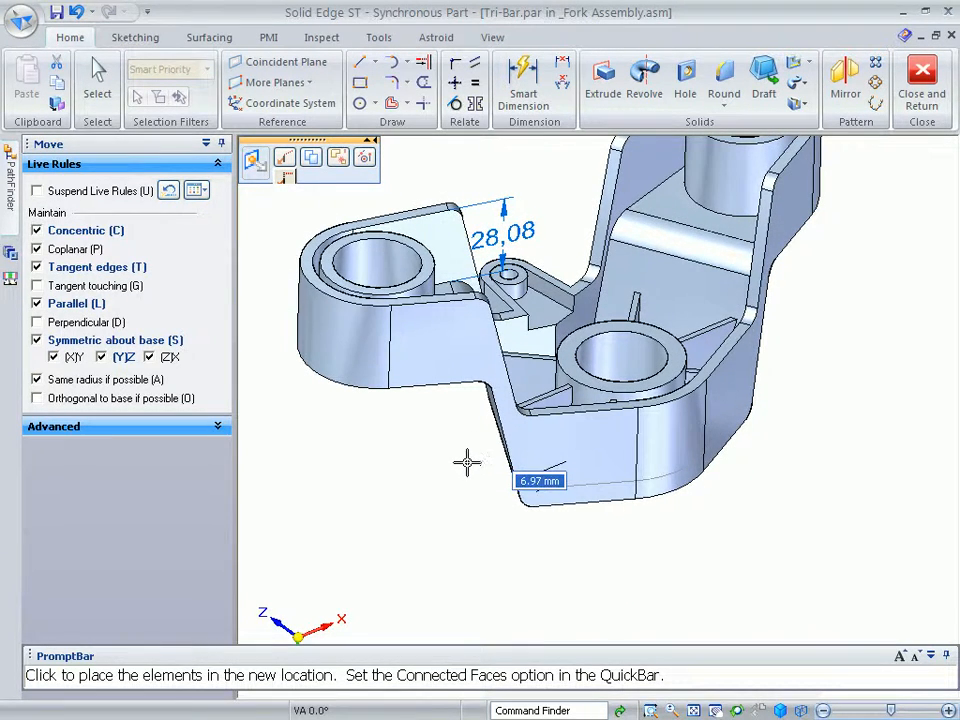
pyautogui.click(466, 461)
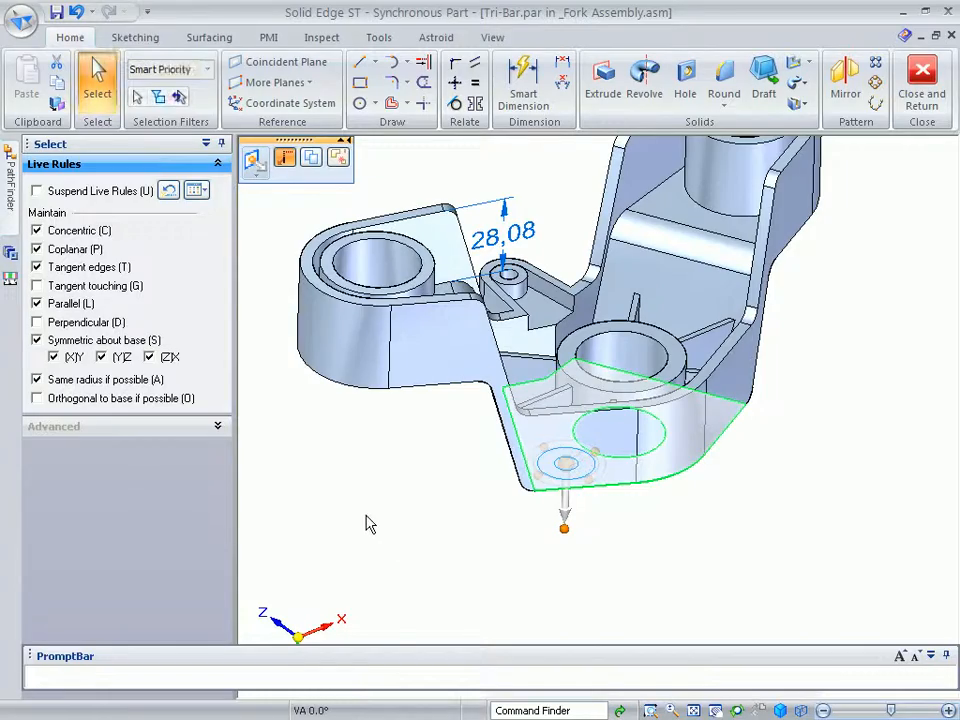
pyautogui.click(374, 517)
pyautogui.hotkey('ctrl', 'i')
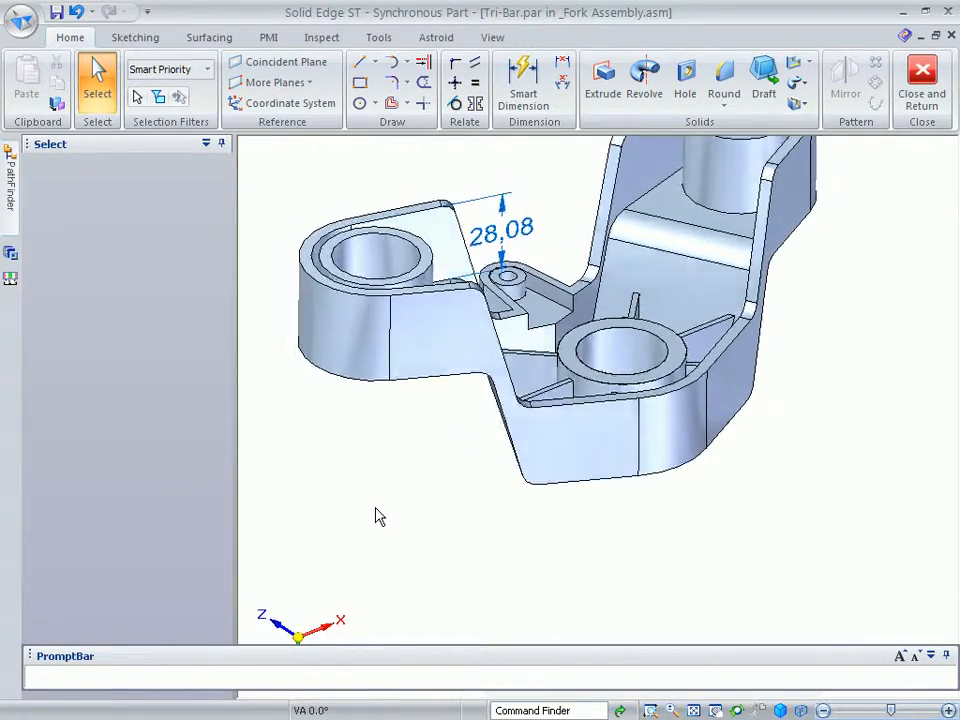
# Return to the fork assembly and, with selection priority set to Faces, move the Tri-Bar arm's hole onto the centre of the fork tube.
pyautogui.click(926, 75)
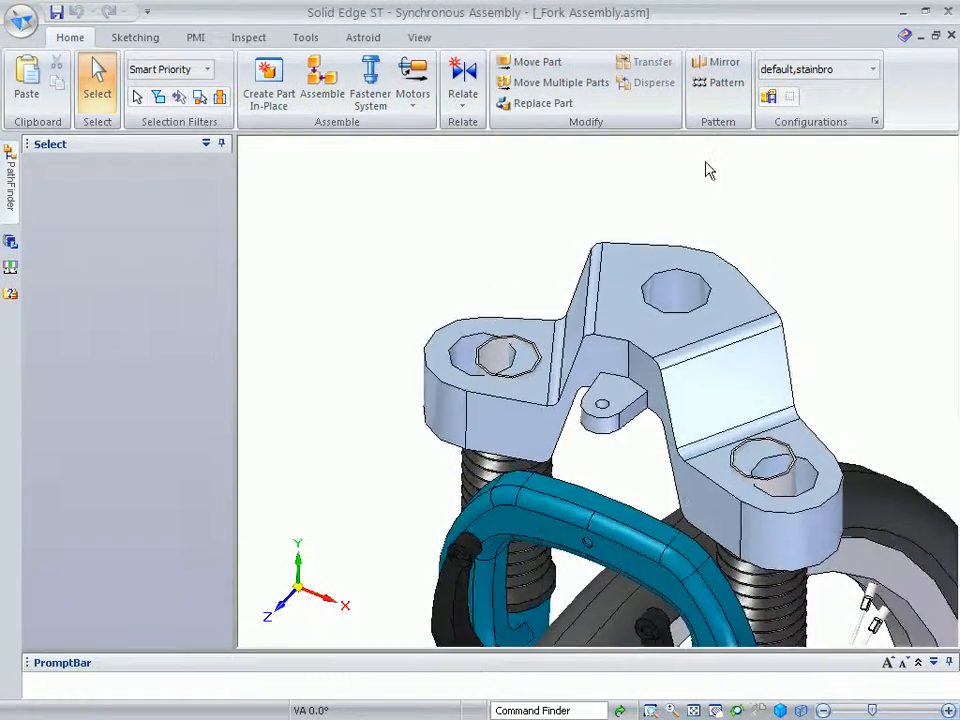
pyautogui.click(163, 70)
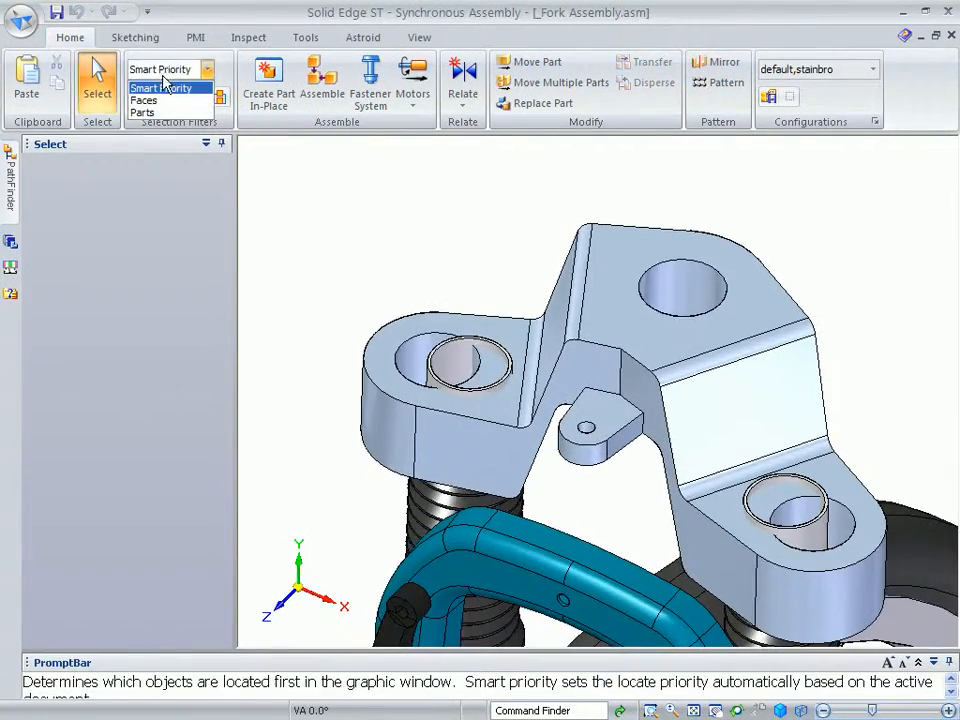
pyautogui.click(145, 101)
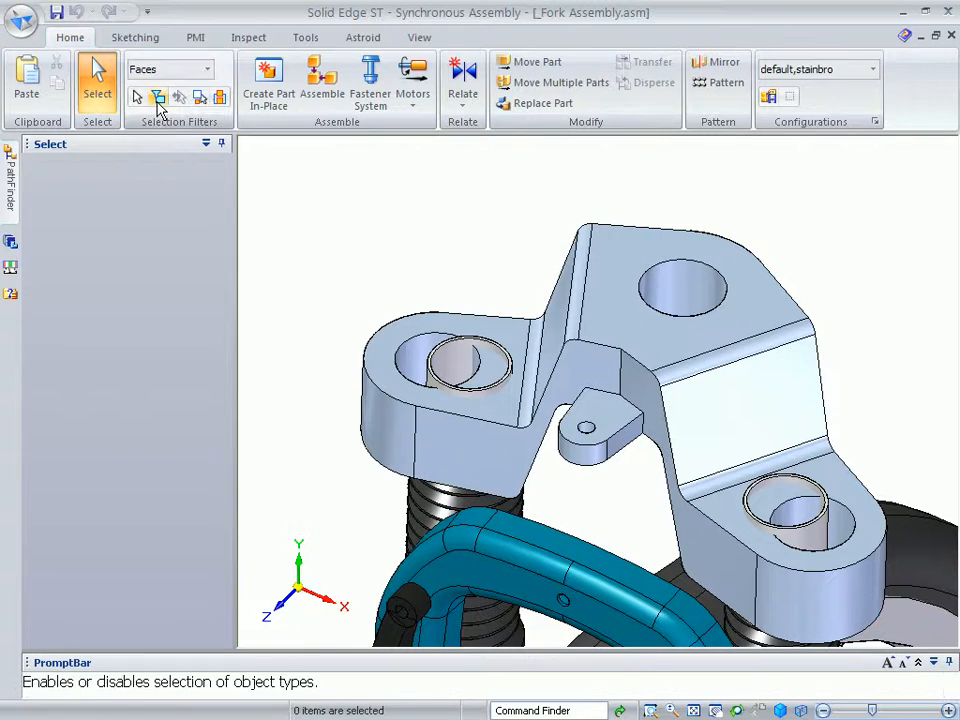
pyautogui.click(418, 368)
pyautogui.click(437, 360)
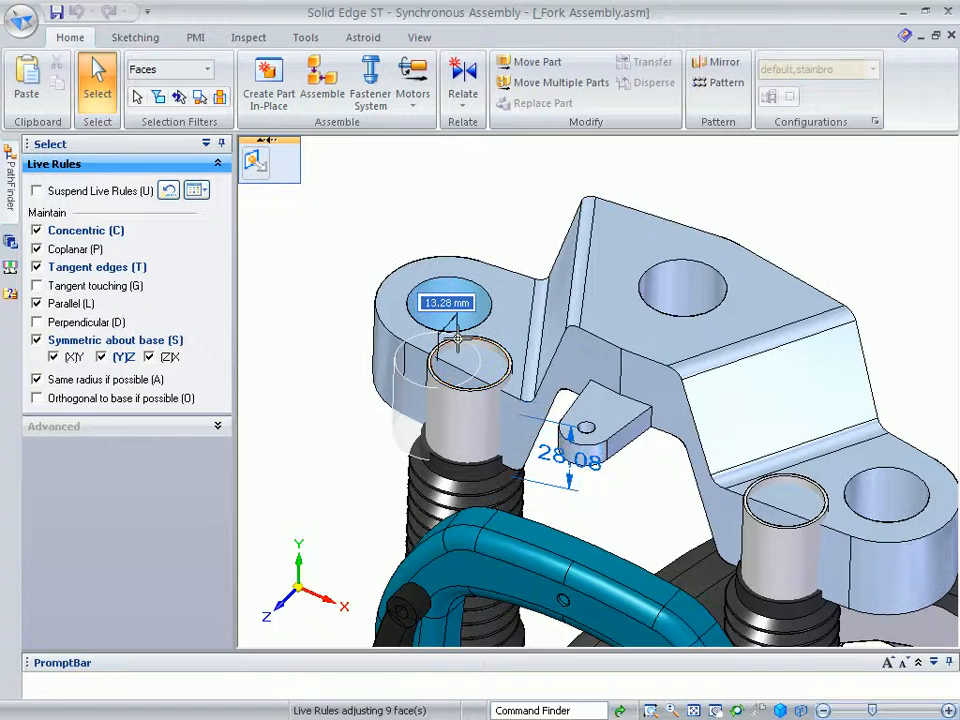
pyautogui.click(452, 350)
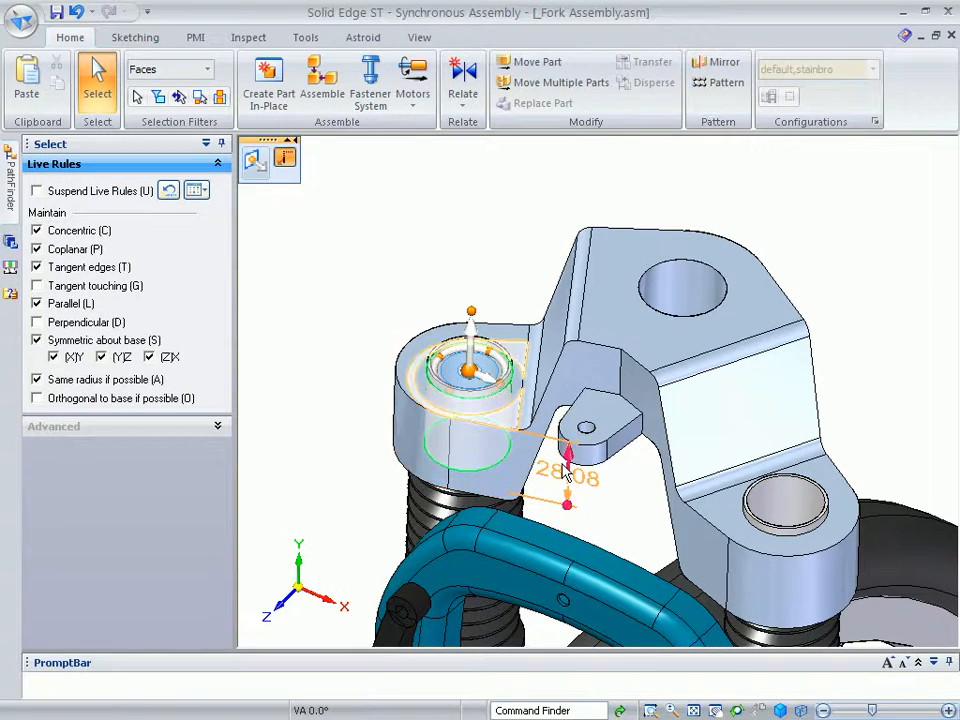
# Set the Tri-Bar arm's rim-to-floor depth dimension to 30.89 mm within the assembly by moving the floor face.
pyautogui.press('Escape')
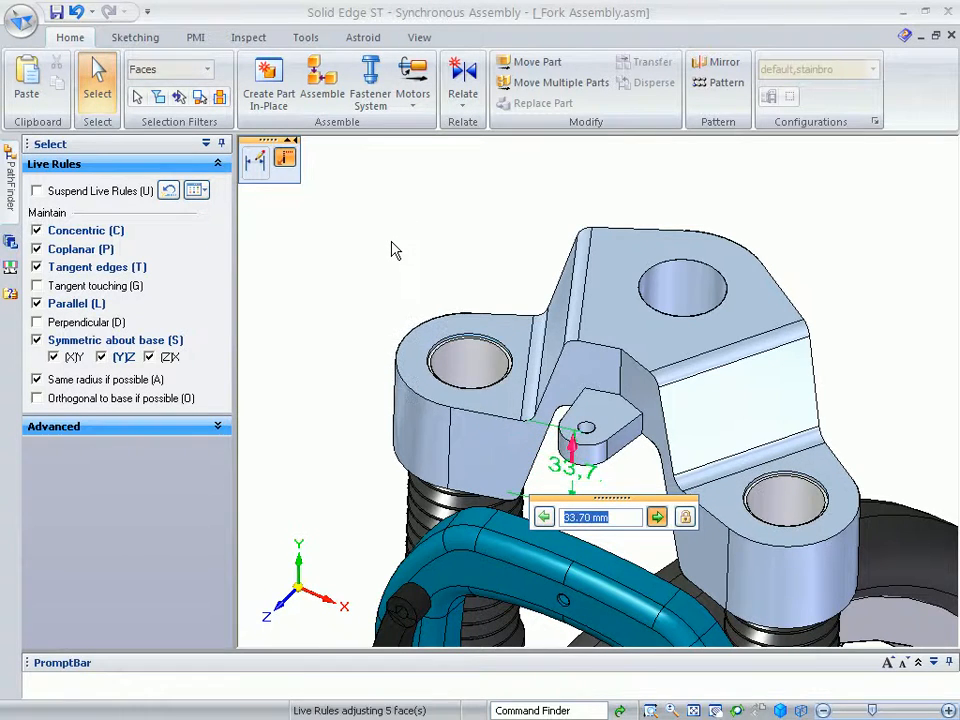
pyautogui.scroll(-3, 391, 236)
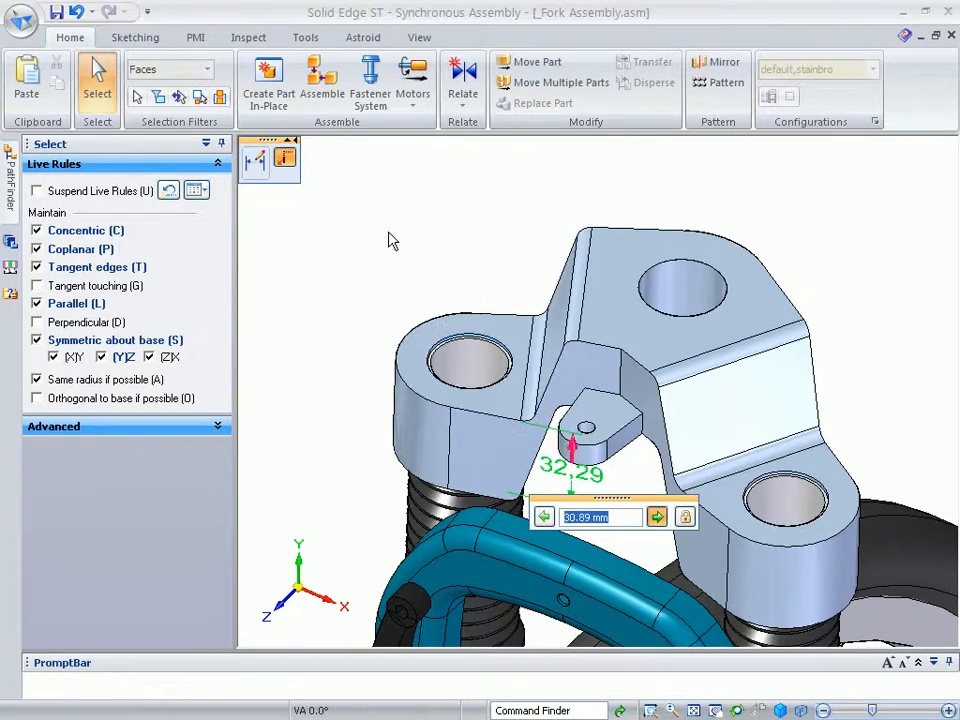
pyautogui.press('Return')
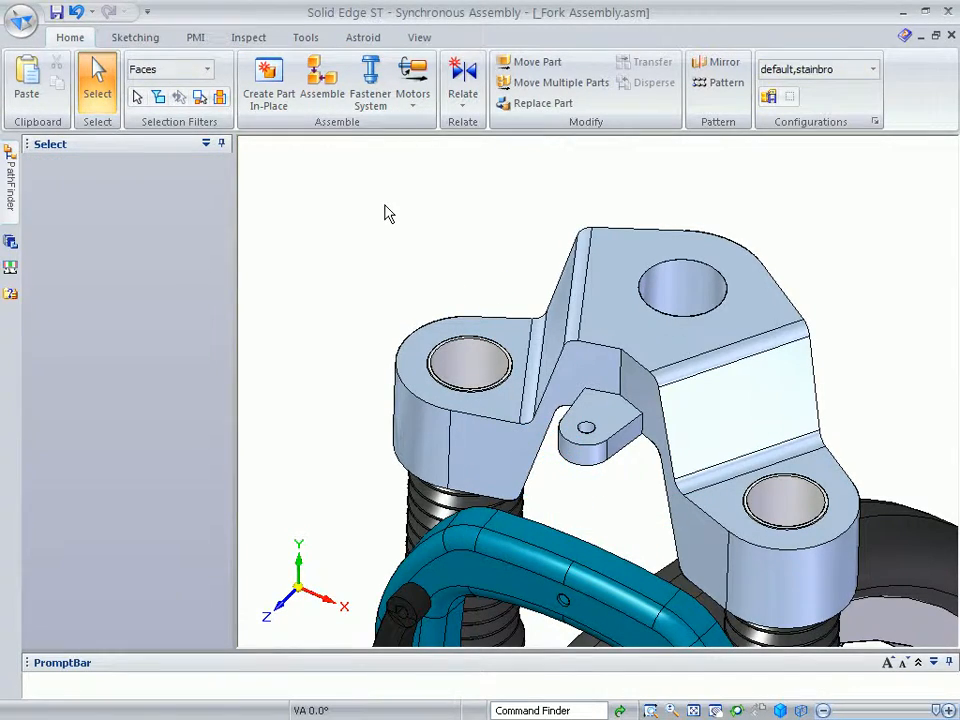
pyautogui.hotkey('ctrl', 'i')
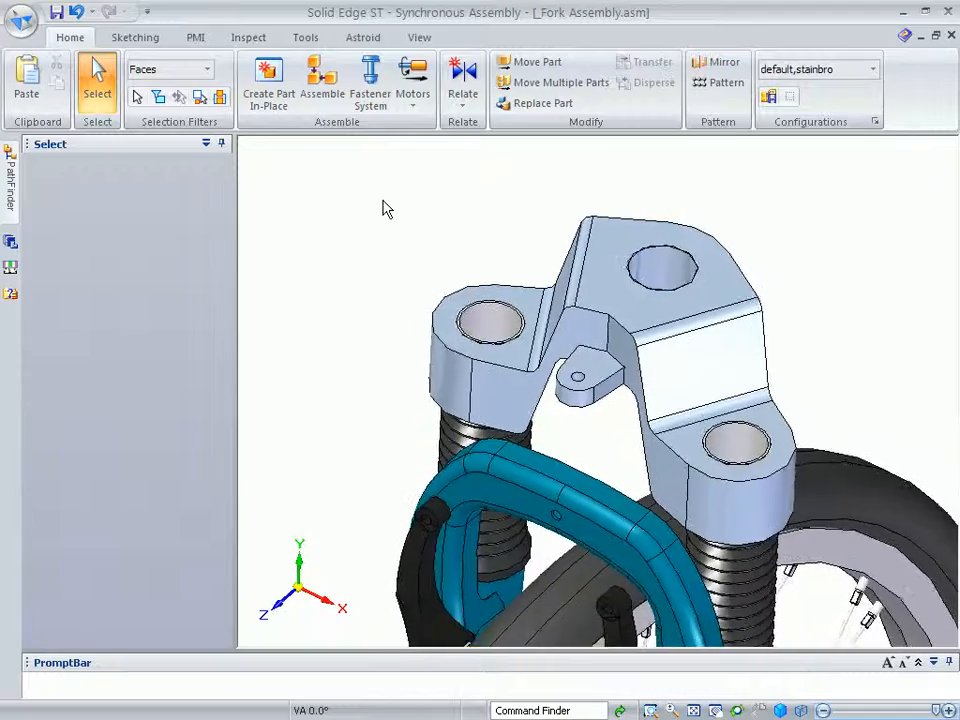